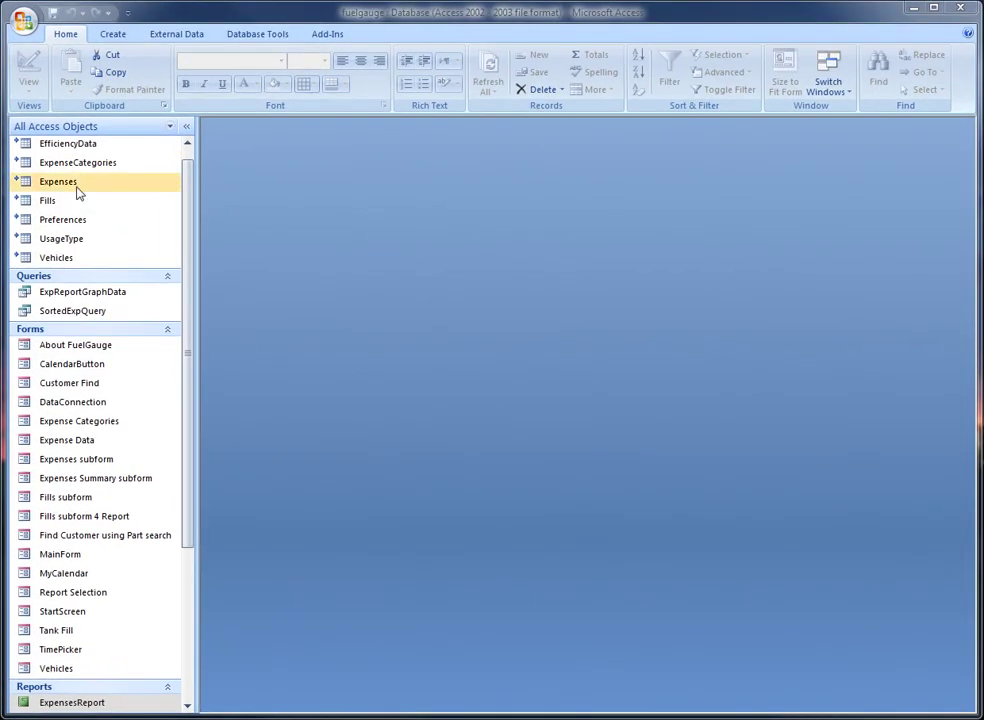
Step: Look at the fill records stored in the Fills table and close the table
double_click(58, 203)
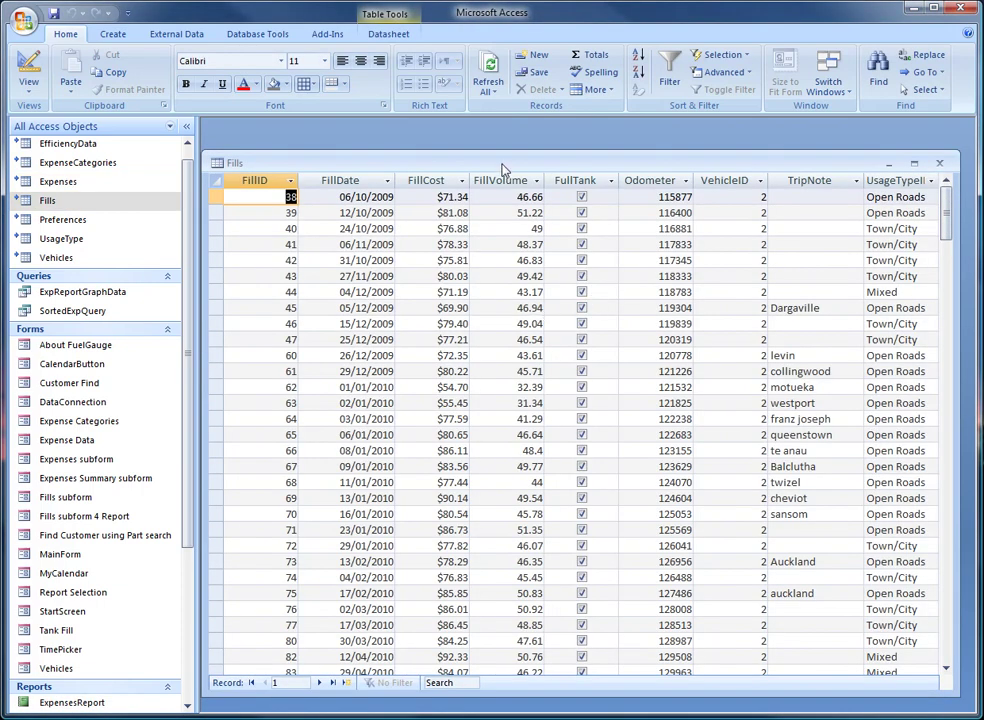
drag(505, 164, 505, 147)
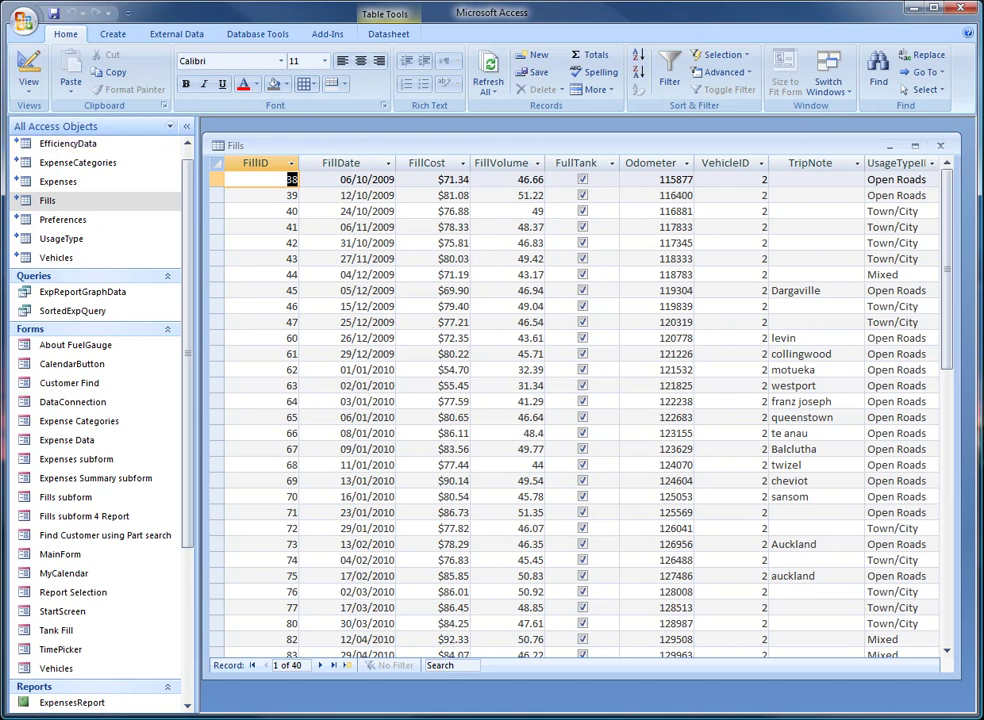
key(ctrl+F4)
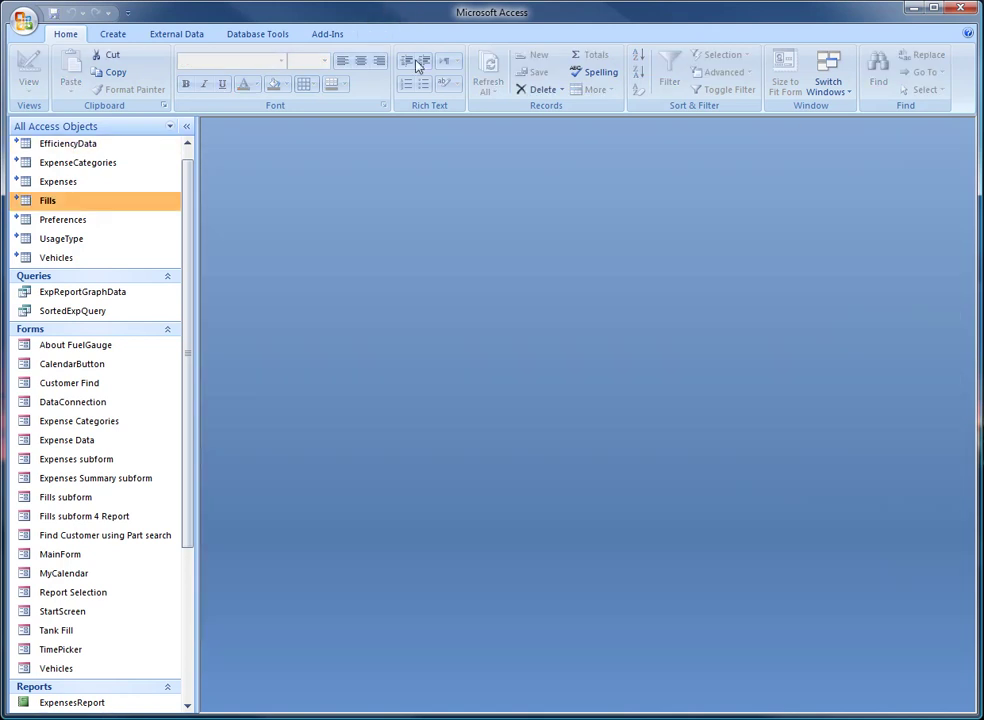
Step: Close the current database and reopen the most recent fuelgauge database as the running application
click(24, 19)
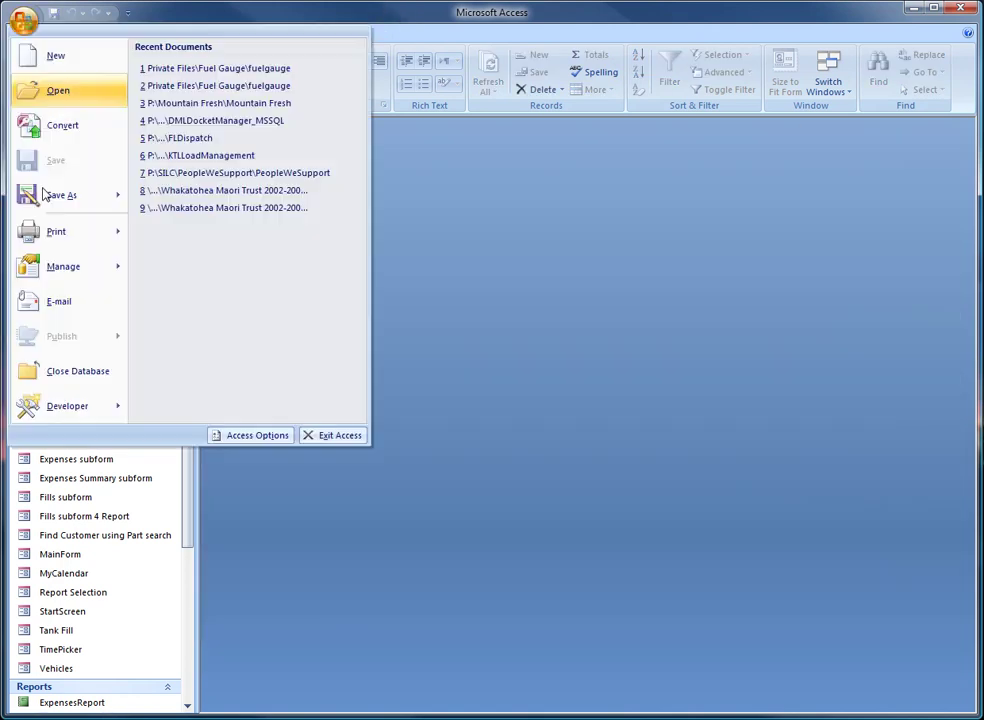
click(79, 378)
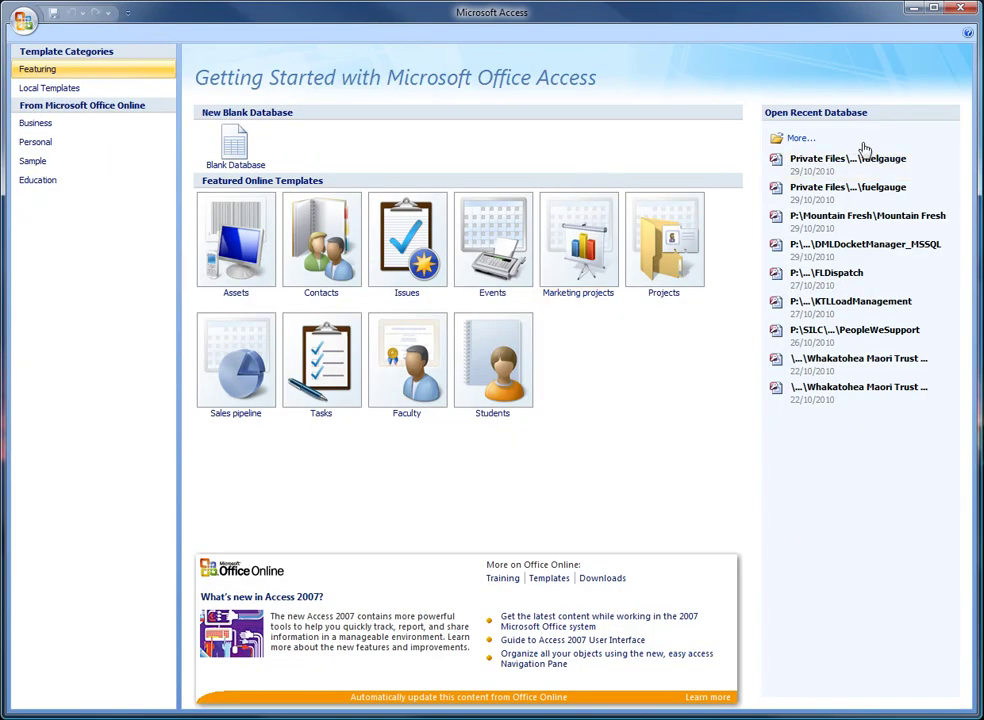
click(778, 162)
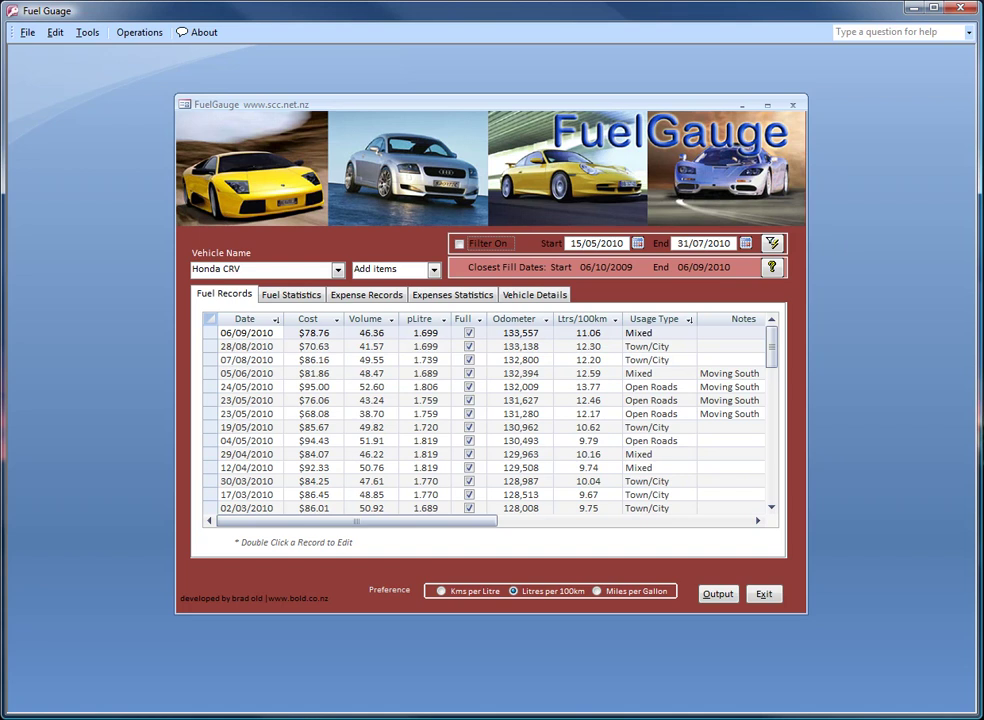
Step: Look through the fuel statistics, expense records, expenses statistics and vehicle details, and return to the fuel records
click(27, 34)
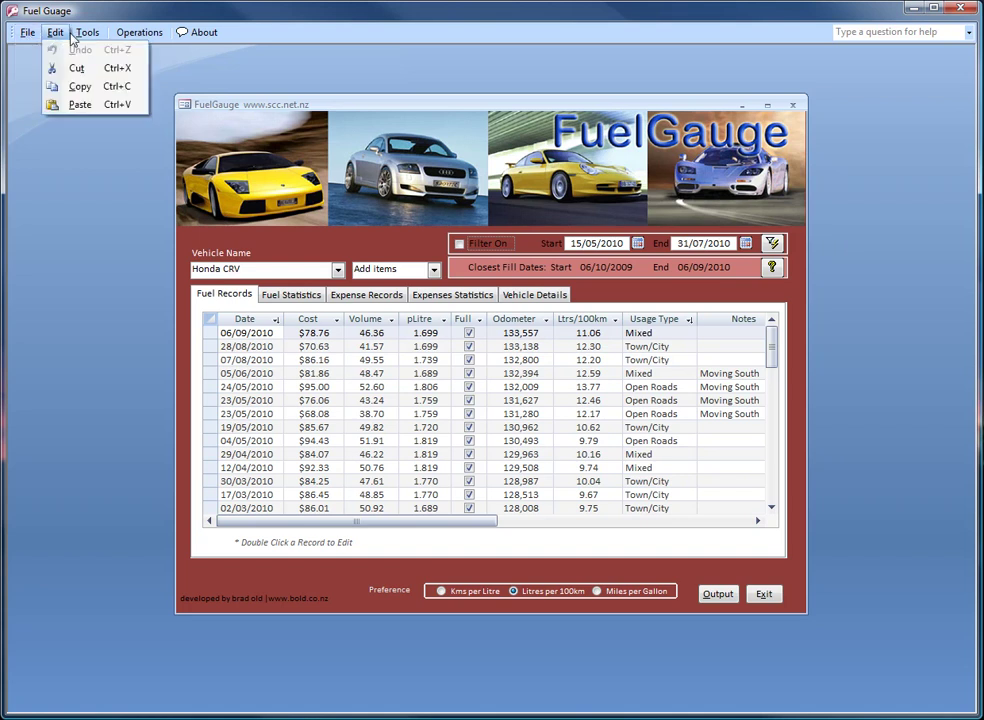
mouse_move(140, 38)
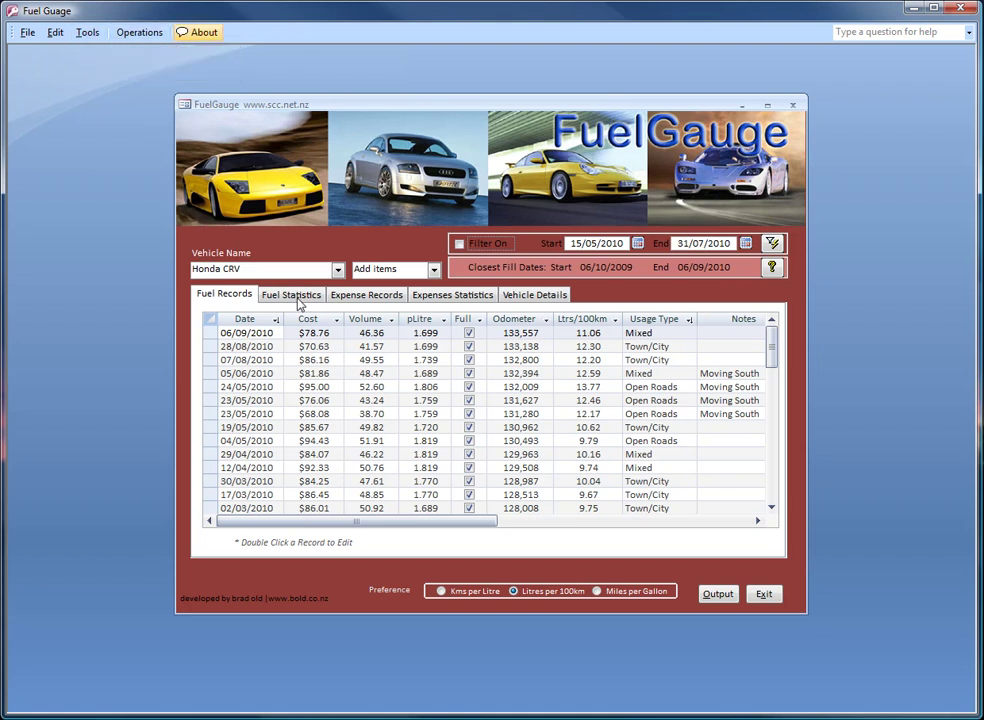
click(299, 302)
click(388, 298)
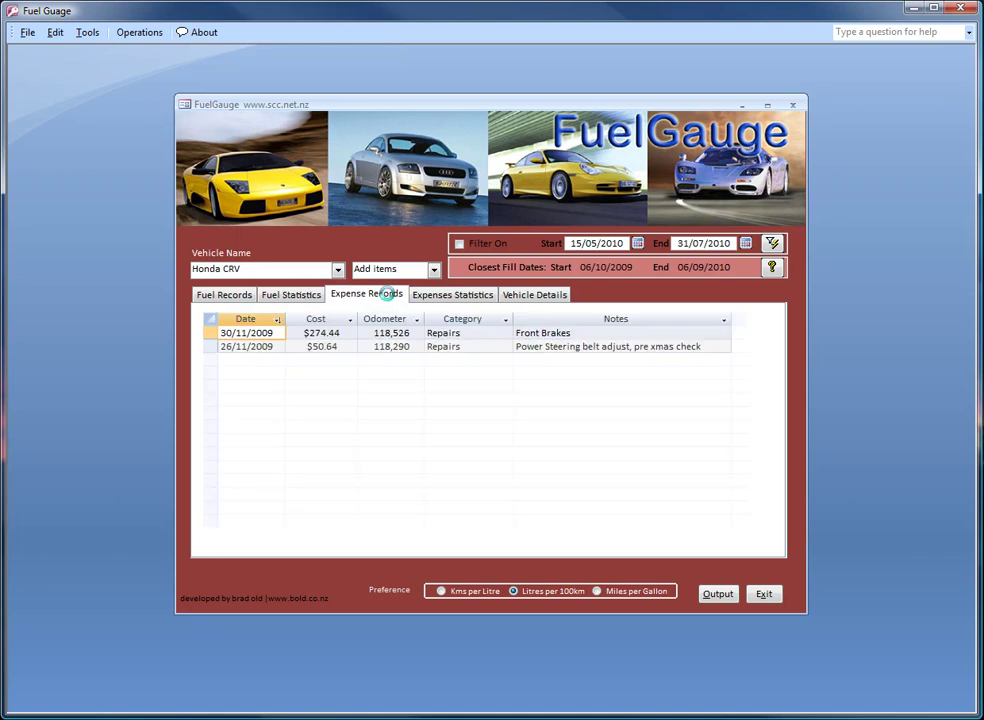
click(452, 298)
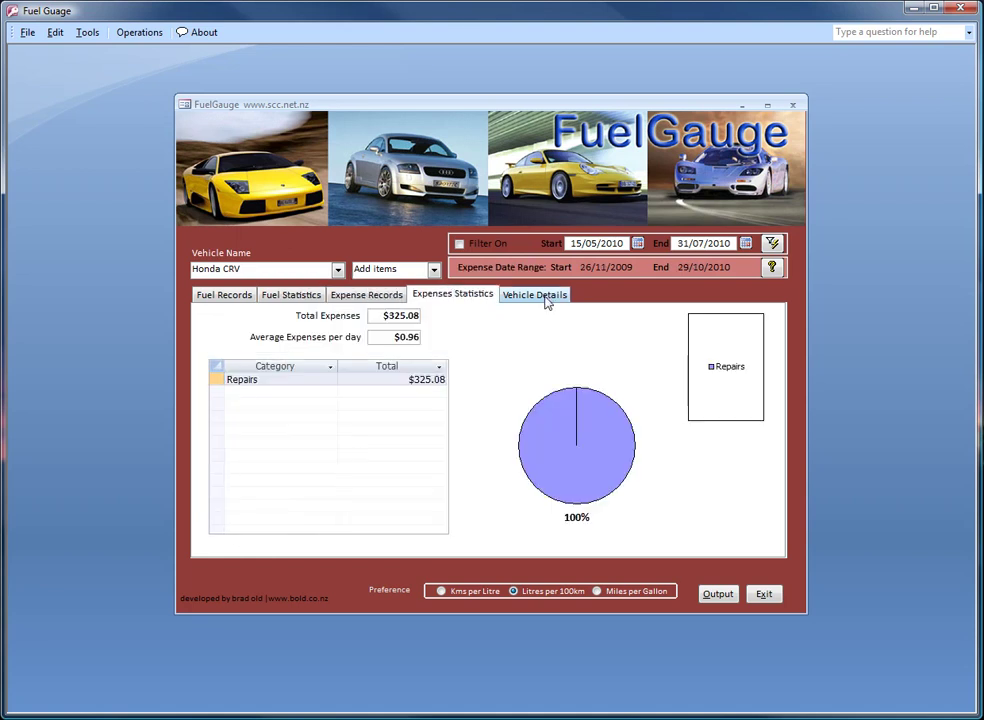
click(536, 296)
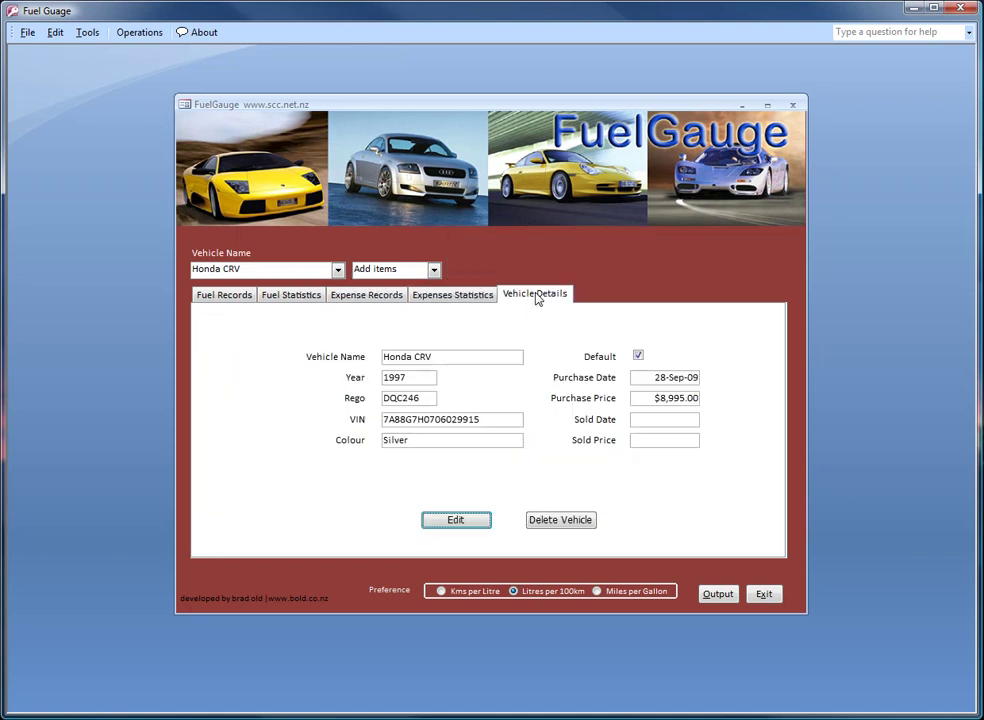
click(227, 294)
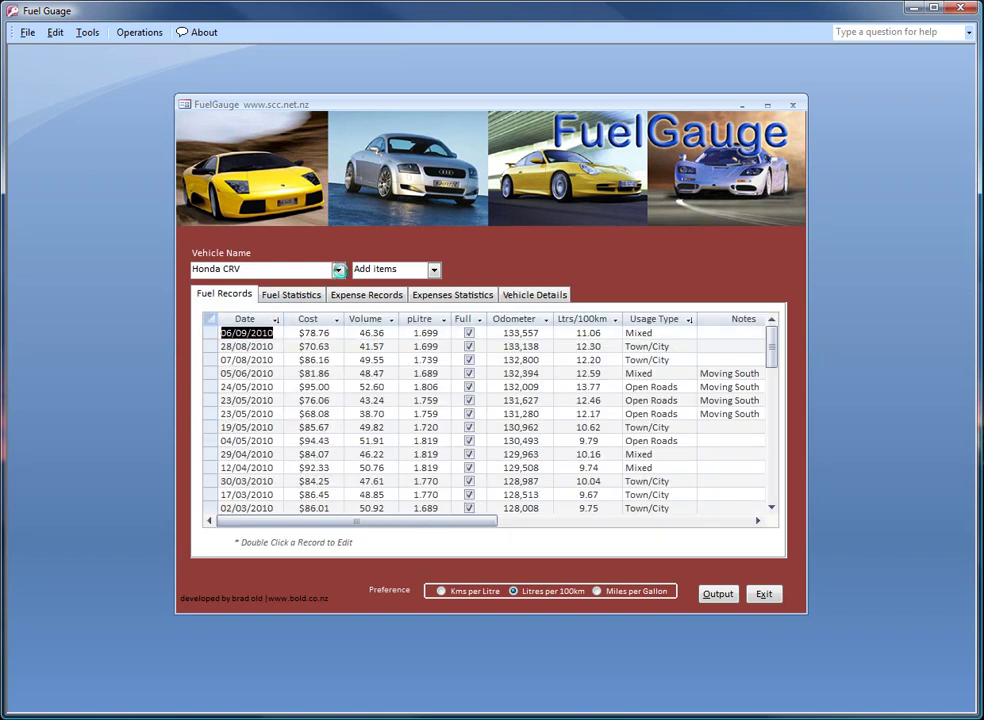
Step: Choose Honda CRV as the vehicle, inspect its 05/06/2010 tank fill record and save it without edits
click(339, 270)
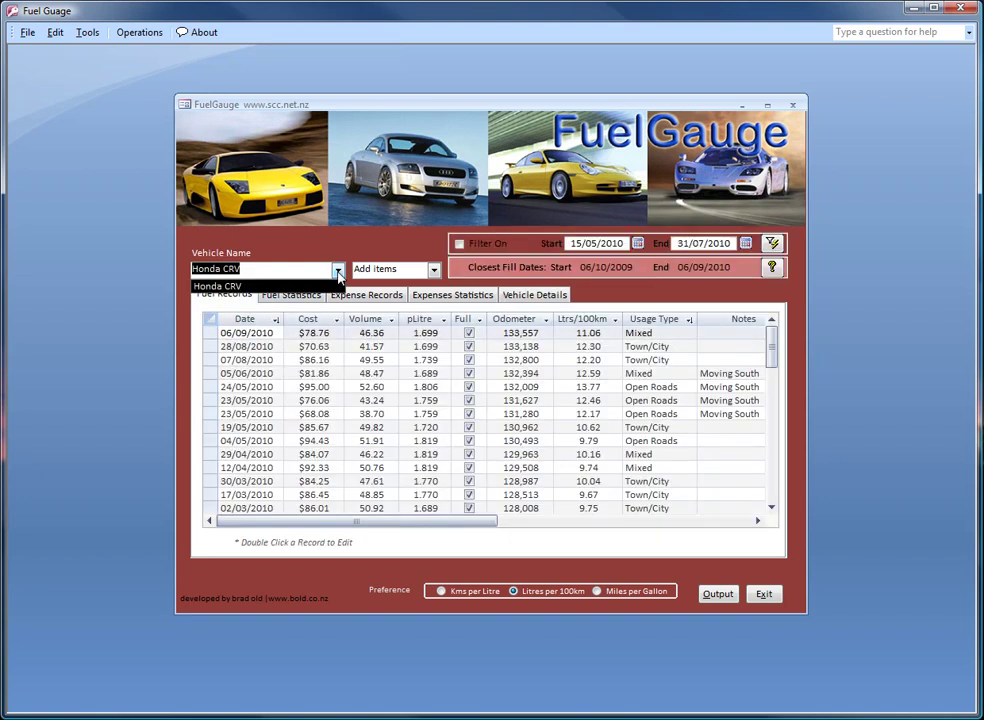
click(310, 286)
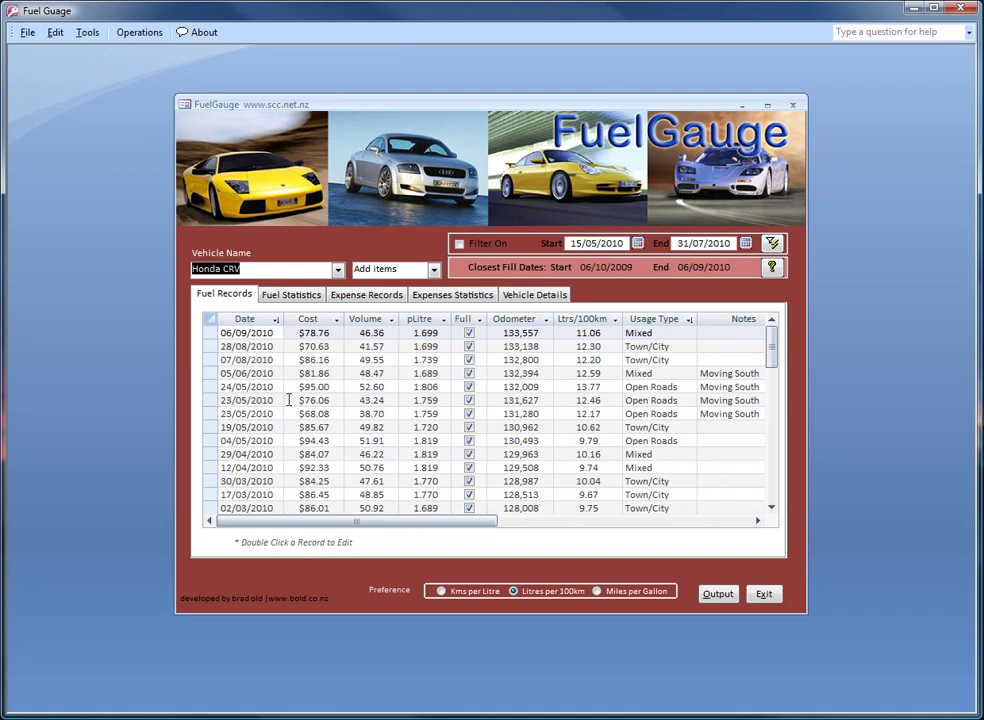
double_click(242, 374)
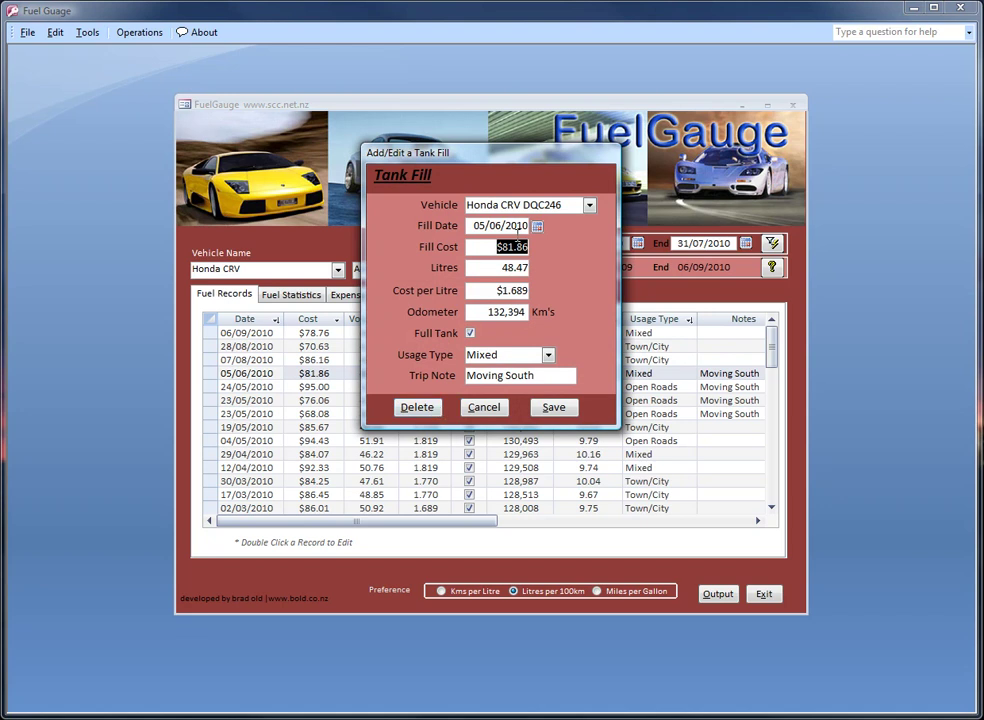
click(555, 410)
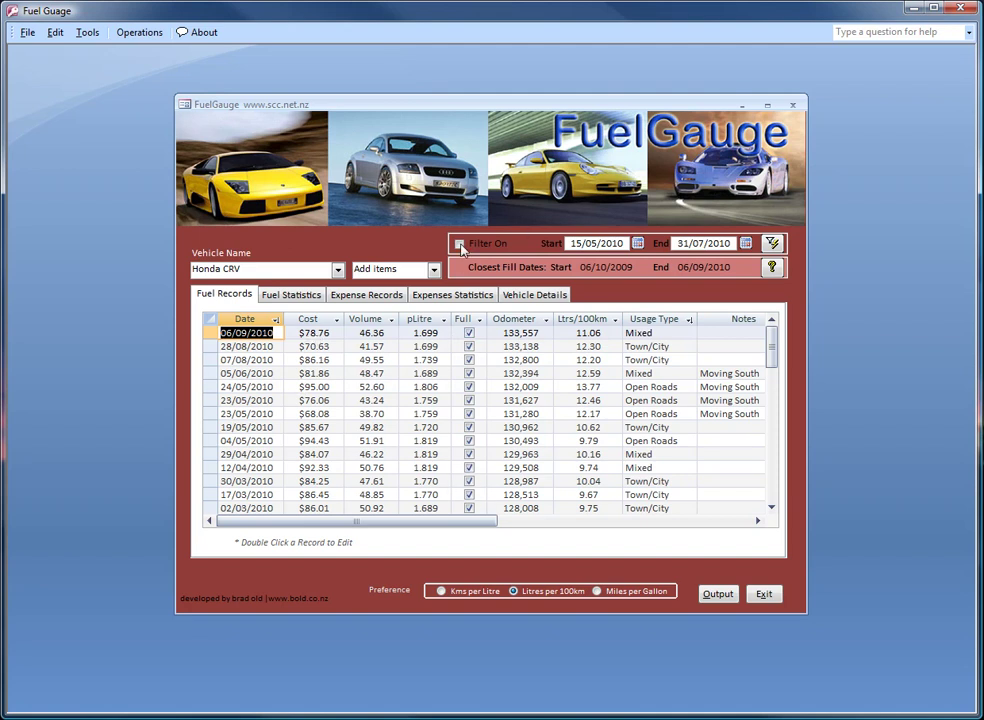
Step: Filter the fuel records to the 15/05/2010 to 31/07/2010 range and turn the filter back off
click(460, 246)
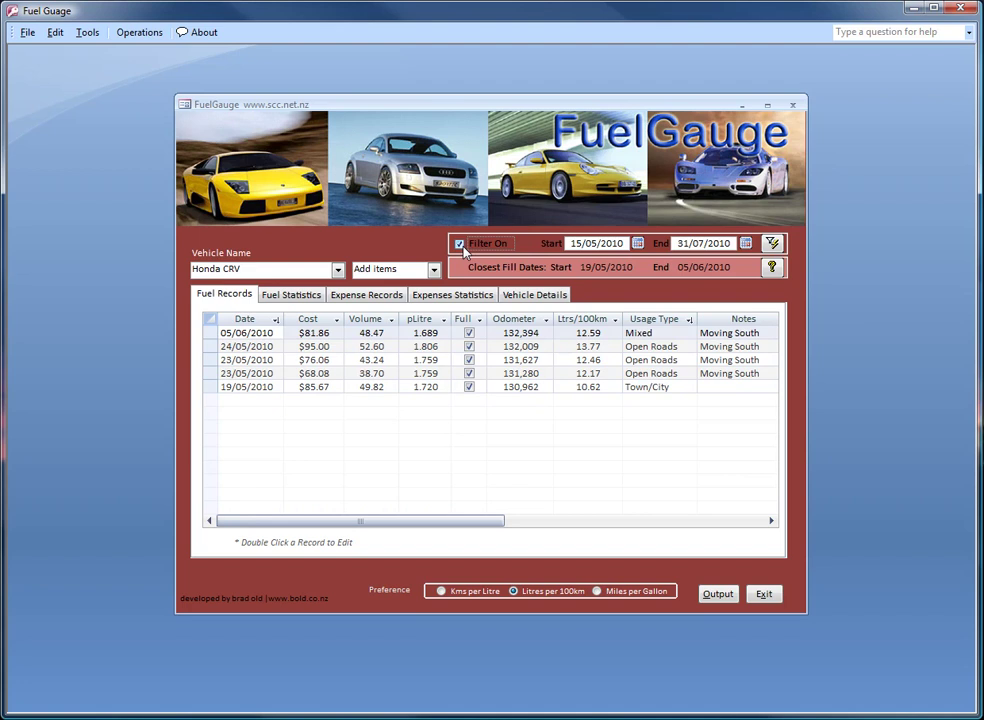
click(460, 245)
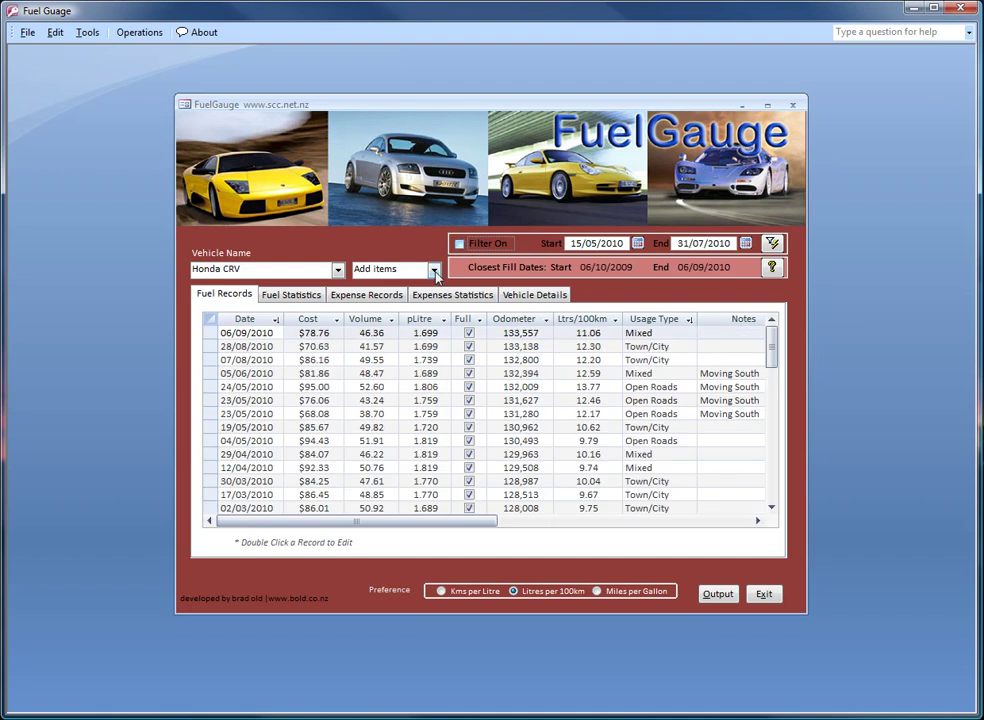
Step: Start a new fuel purchase for the Honda CRV with a fill cost of $72.69 and 39.31 litres
click(434, 271)
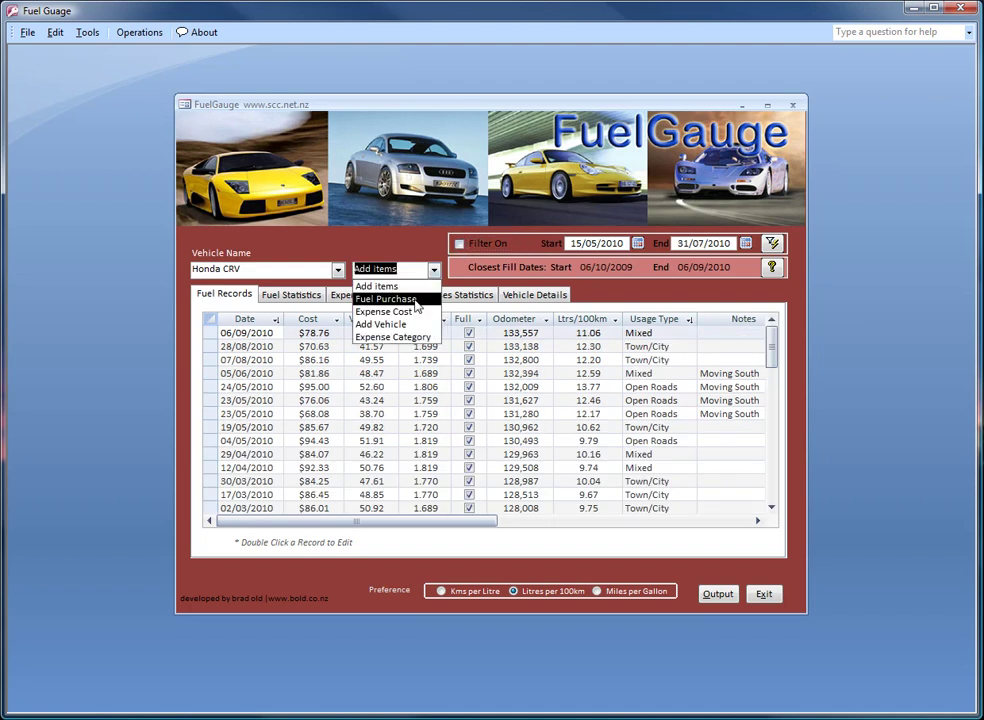
click(386, 299)
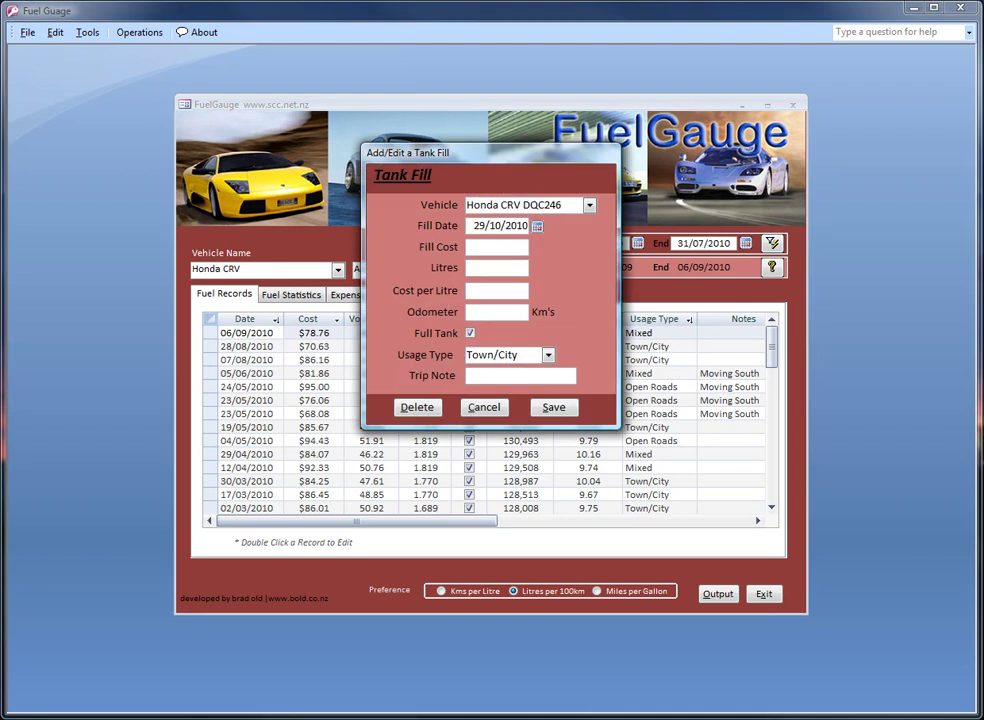
click(504, 253)
text(72.69)
click(510, 274)
text(39.31)
key(Tab)
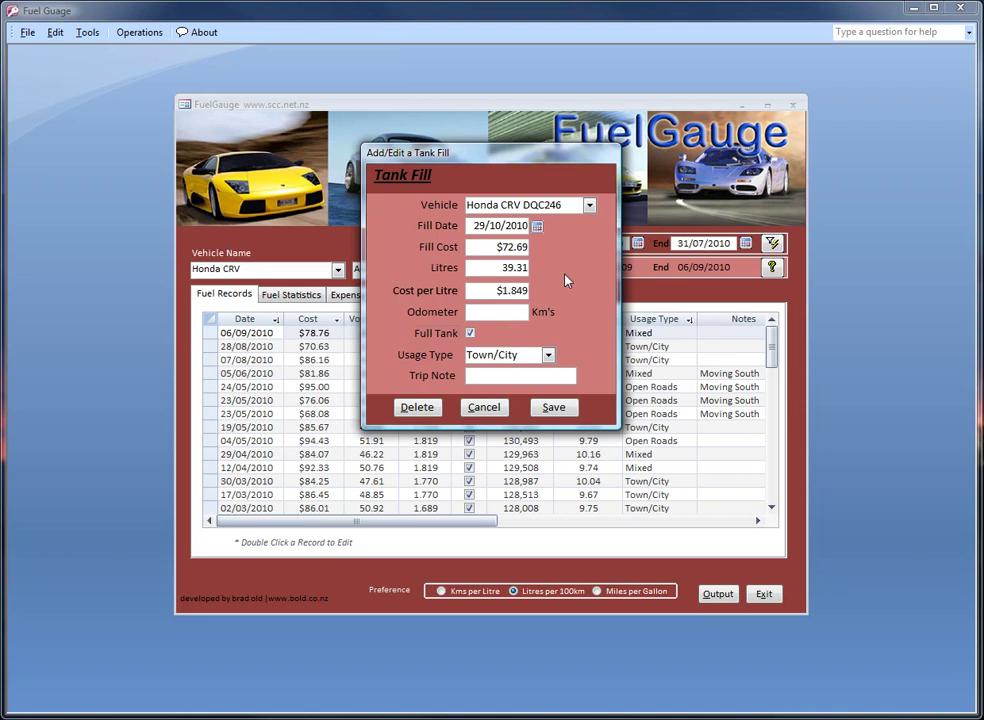
Step: Enter an odometer reading of 133901 km, keep the usage type as Town/City and save the tank fill
text(133901)
click(549, 356)
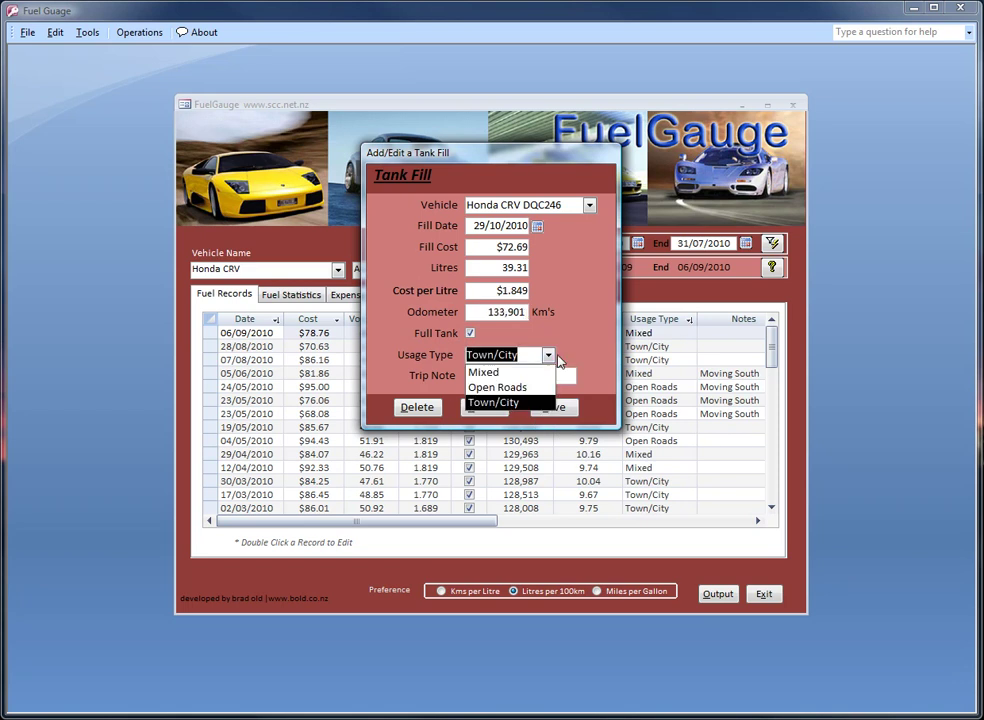
click(549, 357)
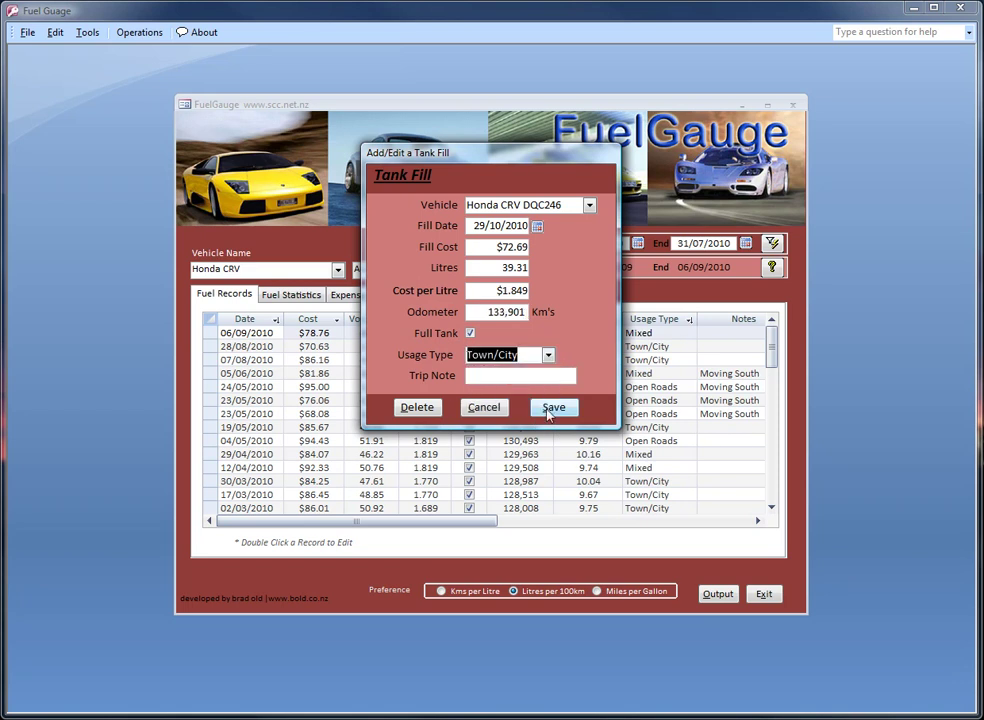
click(552, 409)
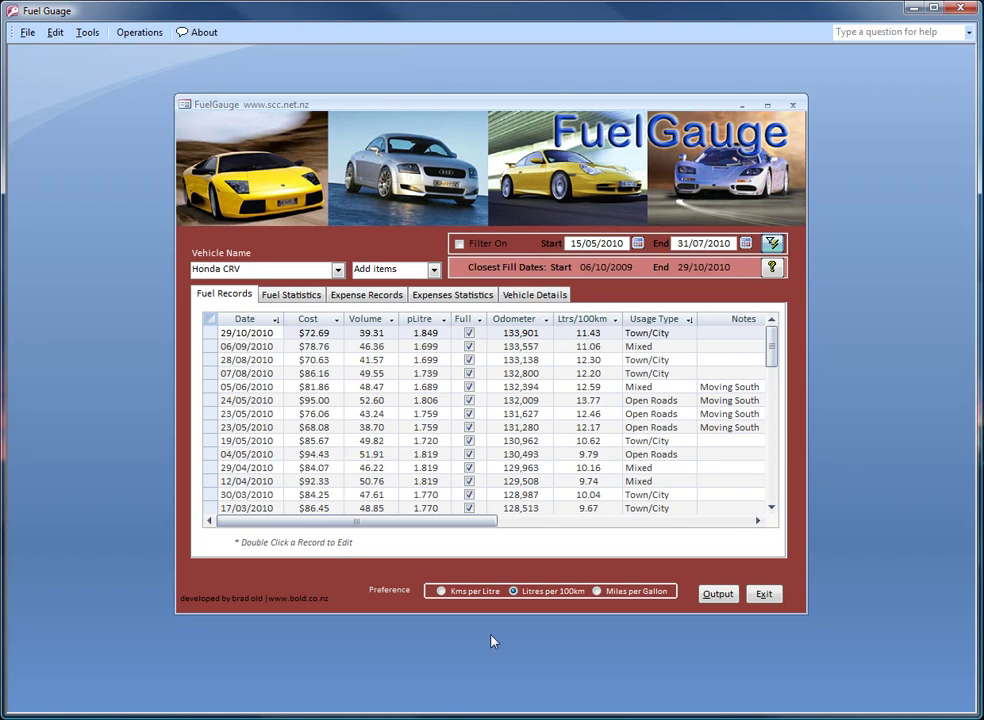
Step: Compare the fuel efficiency in miles per gallon and kms per litre, and return the preference to litres per 100km
click(598, 591)
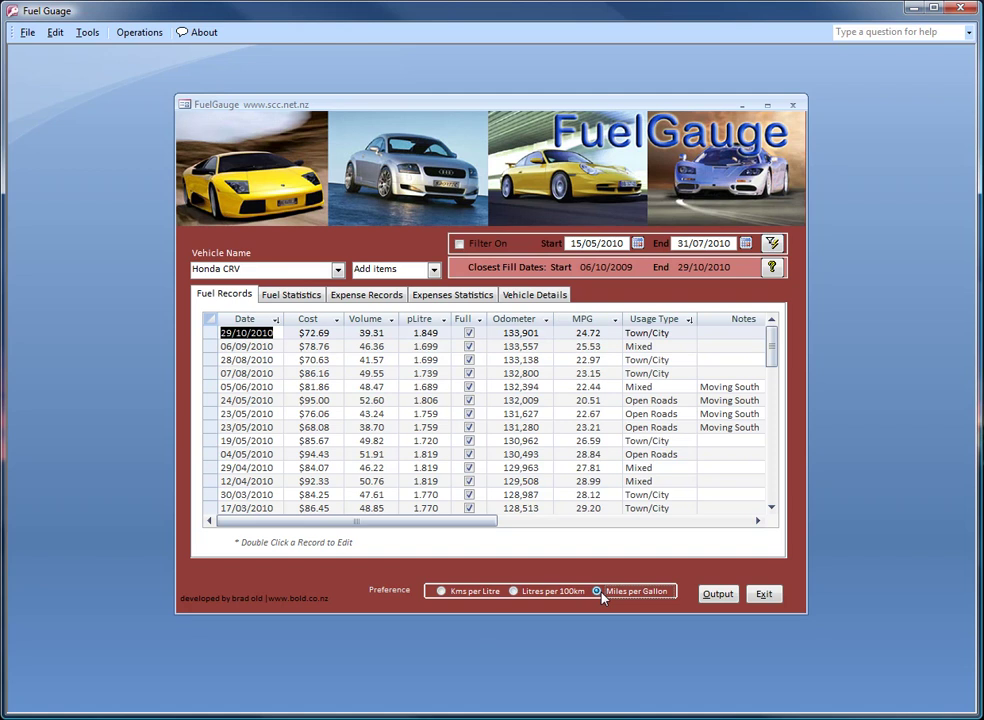
click(442, 592)
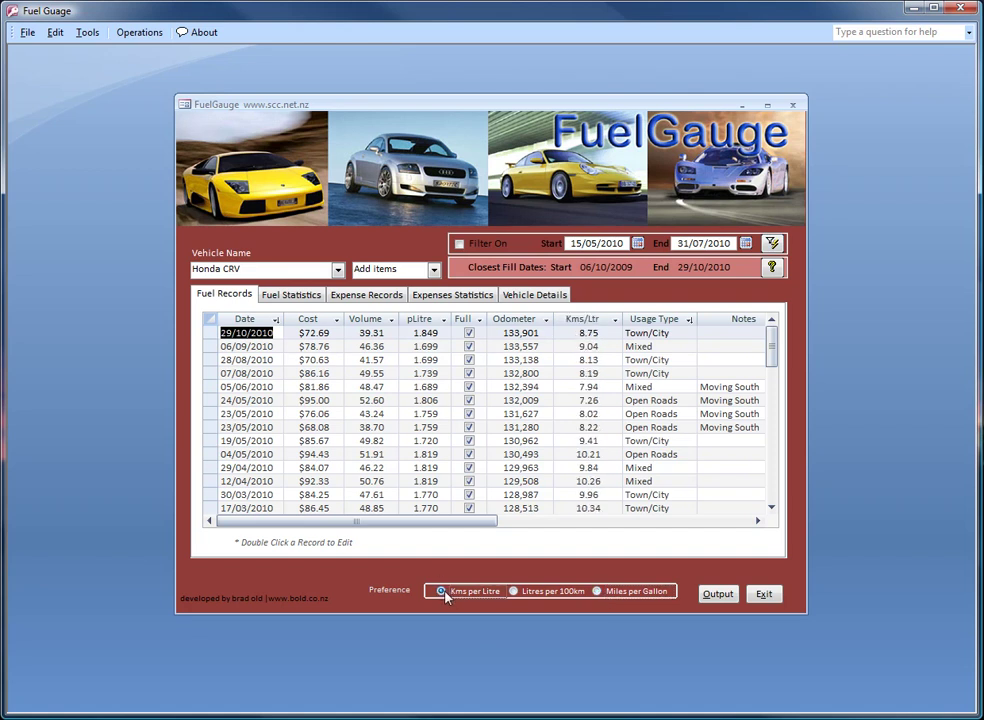
click(513, 592)
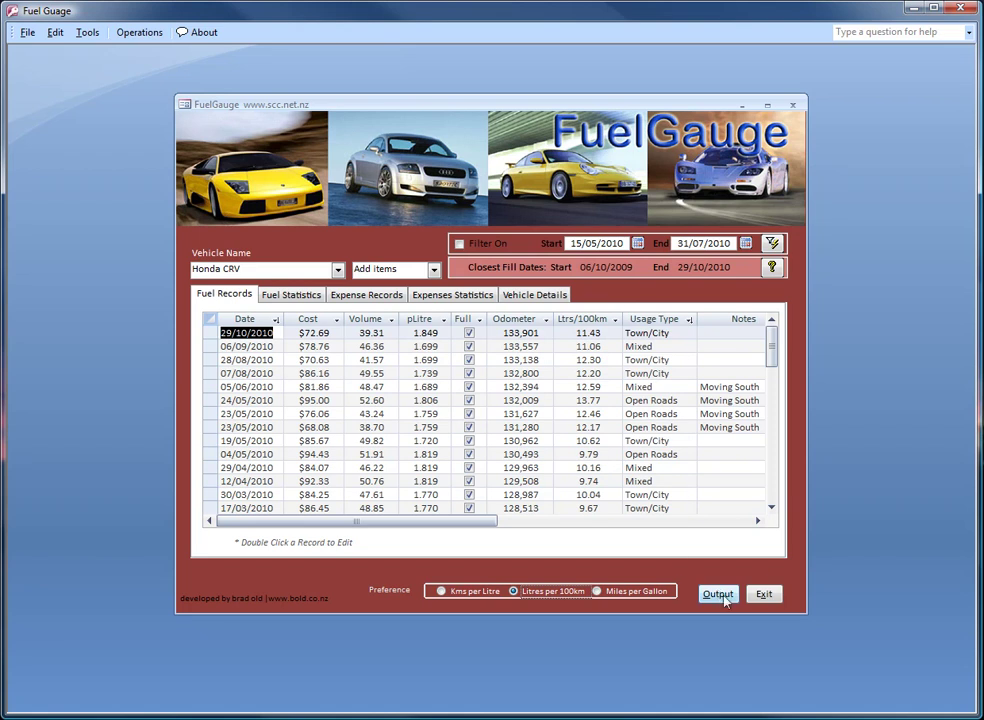
Step: Preview the Honda CRV fuel usage report with transactions, zoomed in and in a maximized window
click(718, 594)
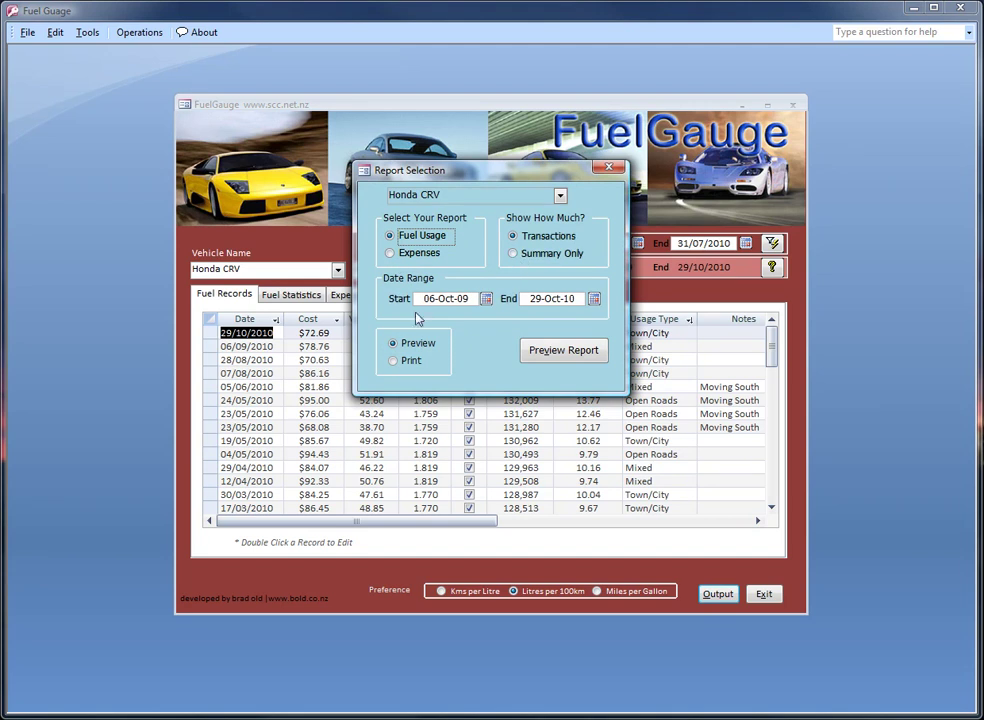
click(564, 350)
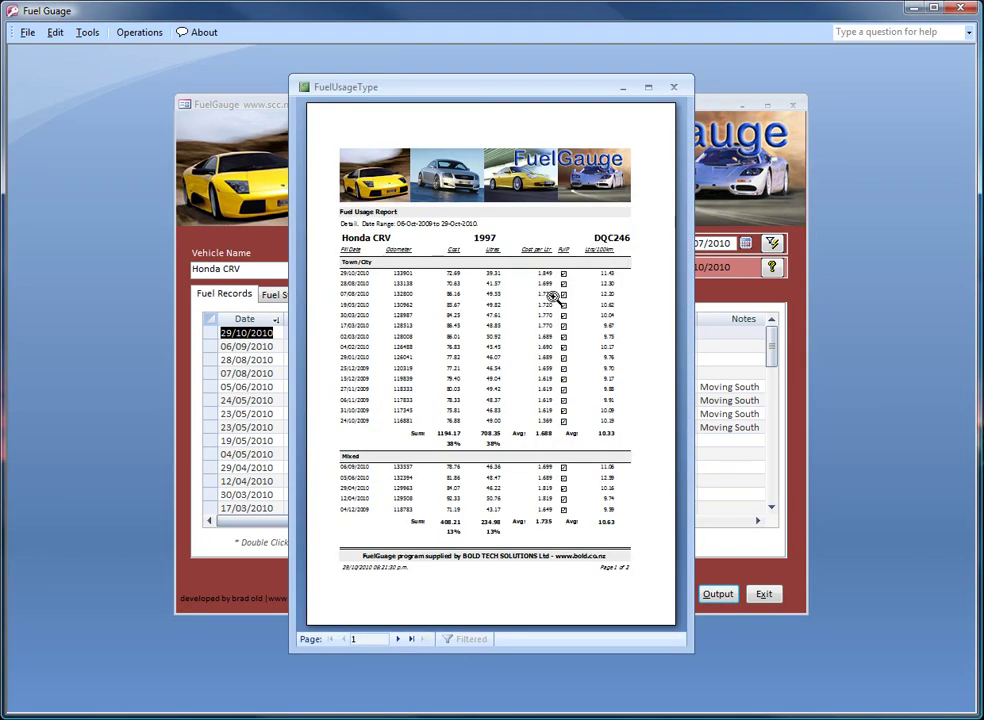
click(521, 247)
double_click(490, 87)
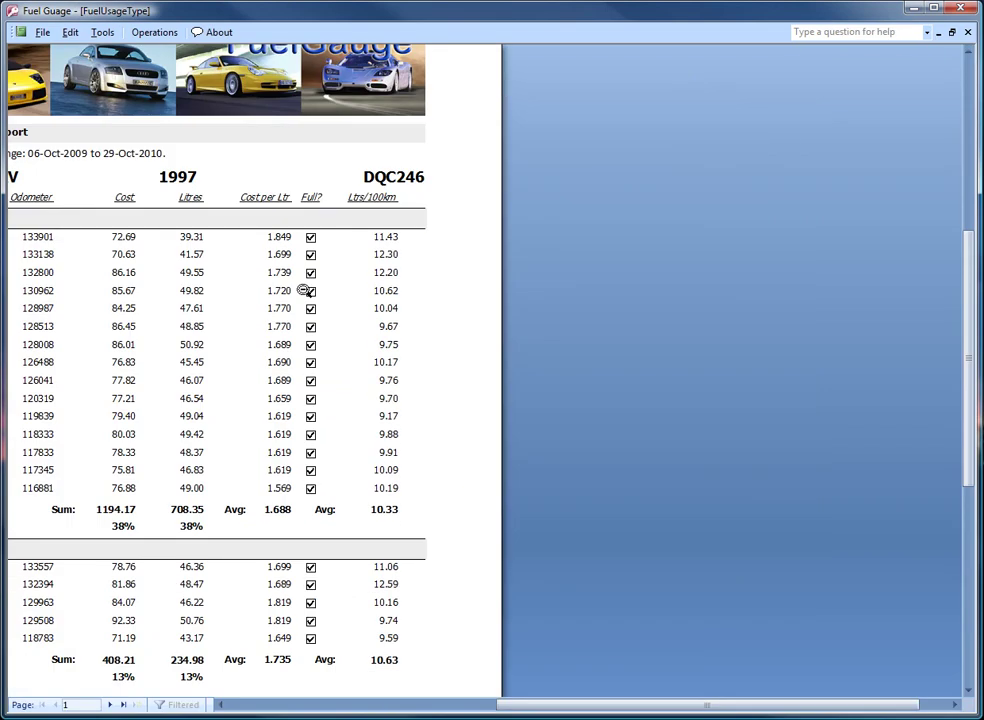
Step: Examine the fills, sums and averages for each usage type on both pages of the fuel usage report
click(305, 290)
click(489, 328)
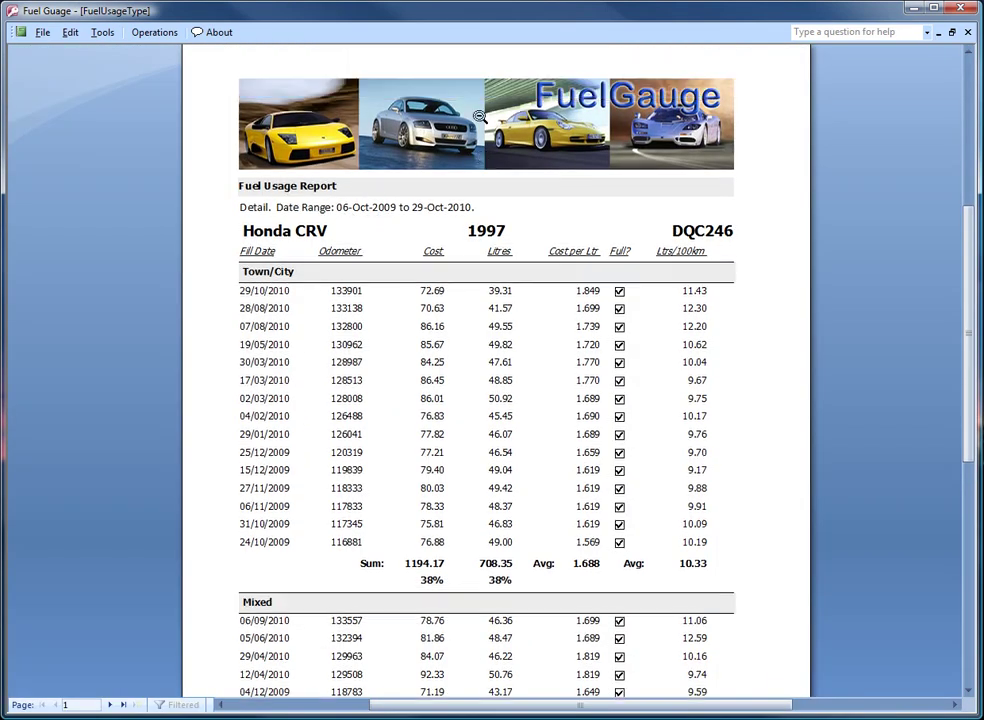
scroll(372, 80, up, 2)
scroll(771, 445, down, 6)
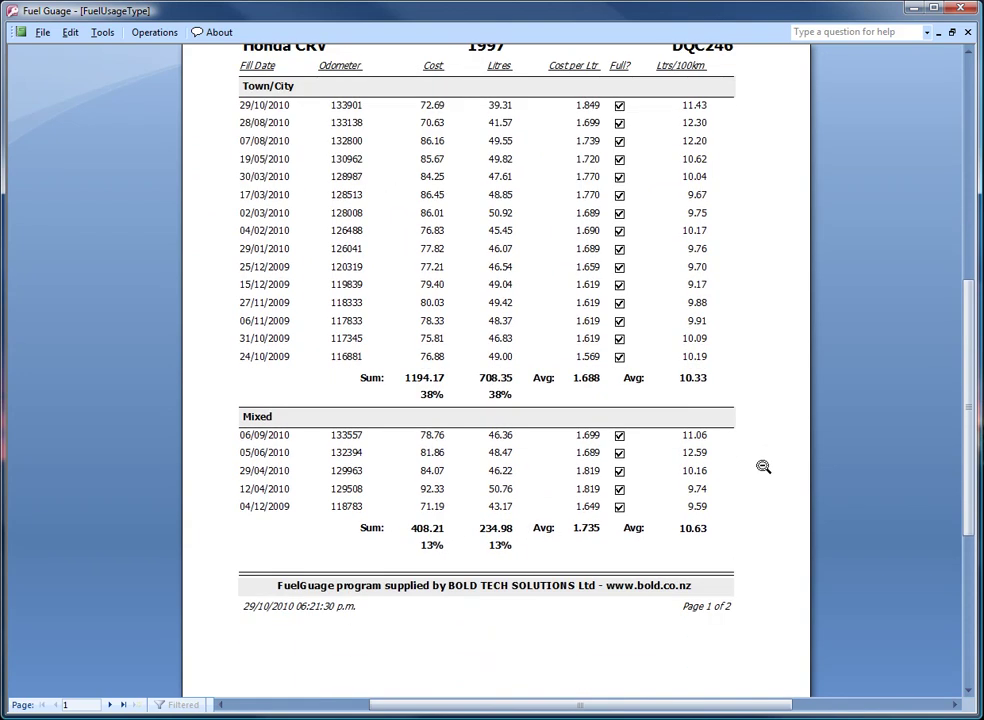
scroll(763, 466, down, 3)
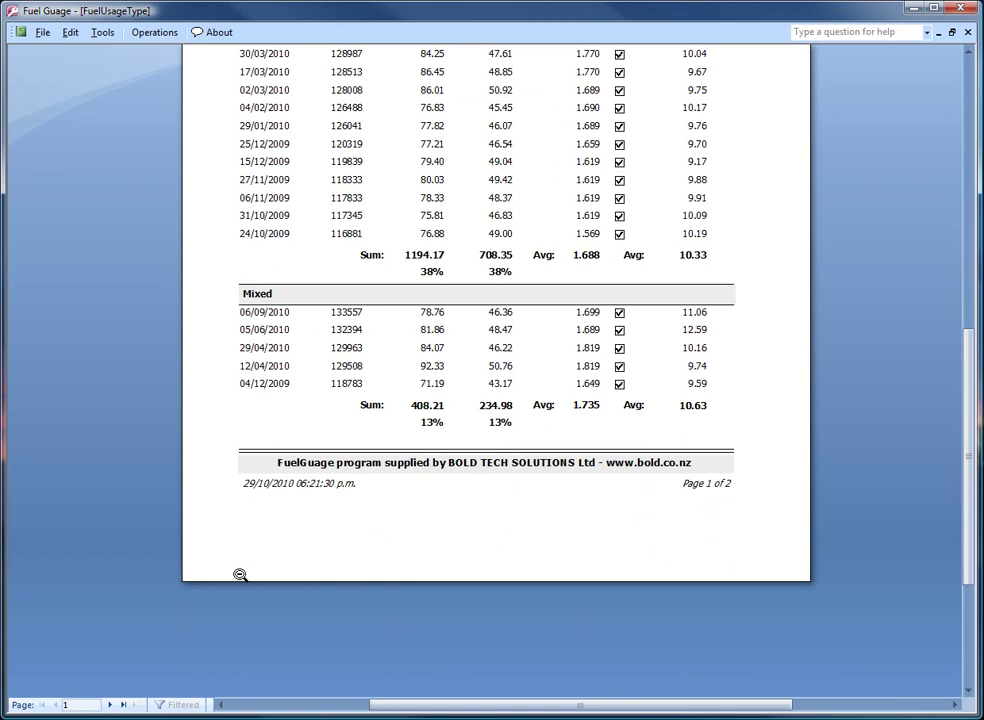
click(110, 705)
scroll(553, 342, up, 5)
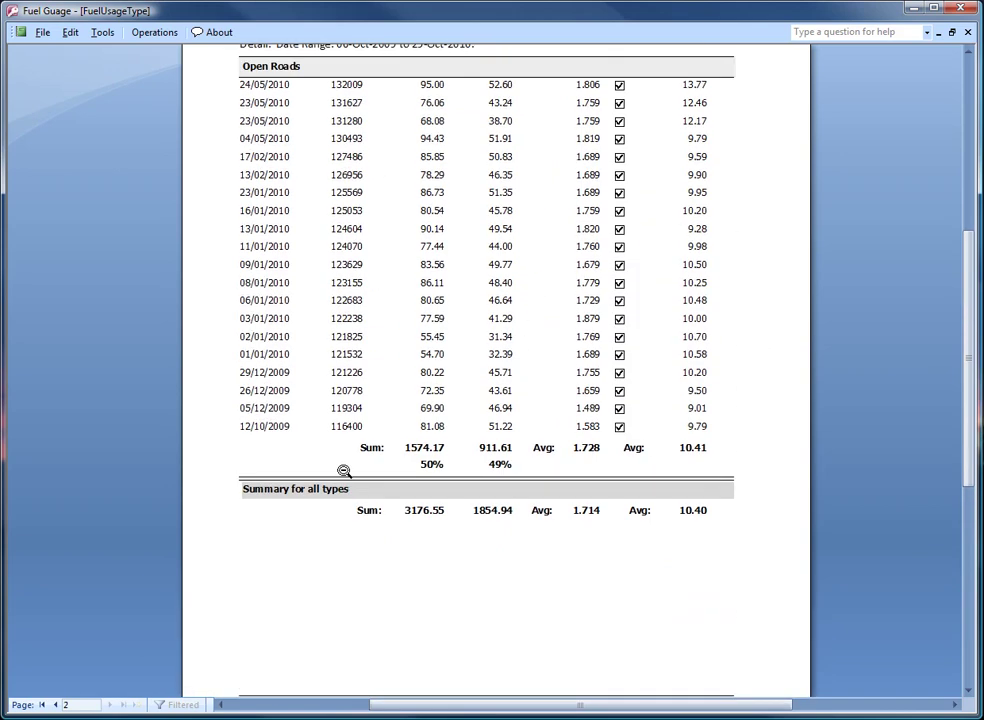
scroll(563, 560, up, 3)
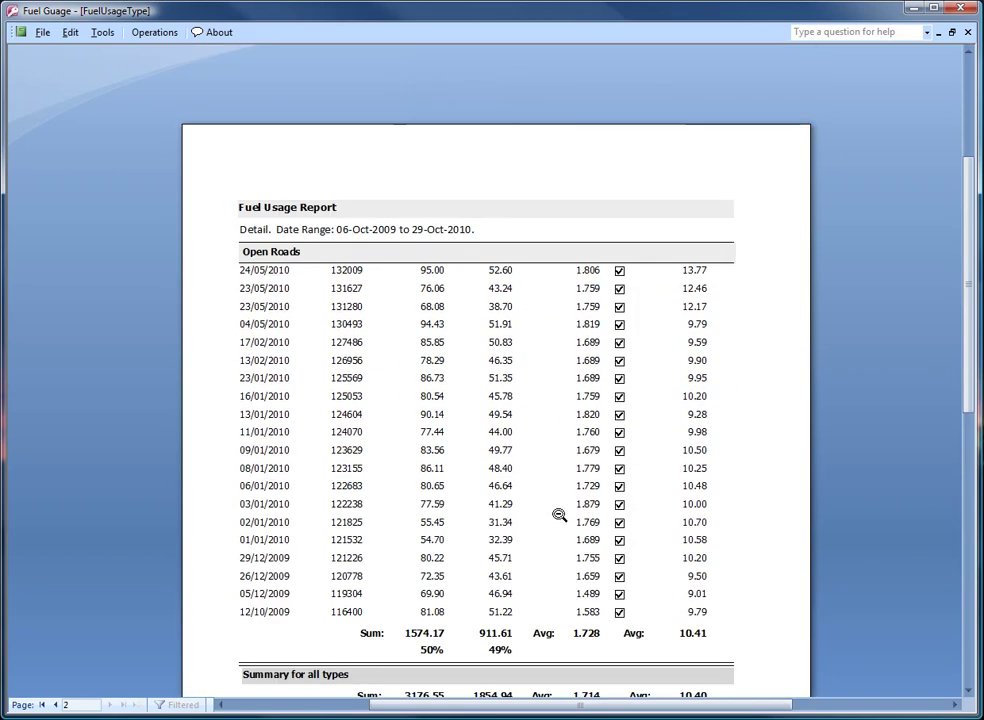
Step: Close the fuel usage report and preview the Honda CRV expenses report with transactions
click(952, 32)
click(676, 89)
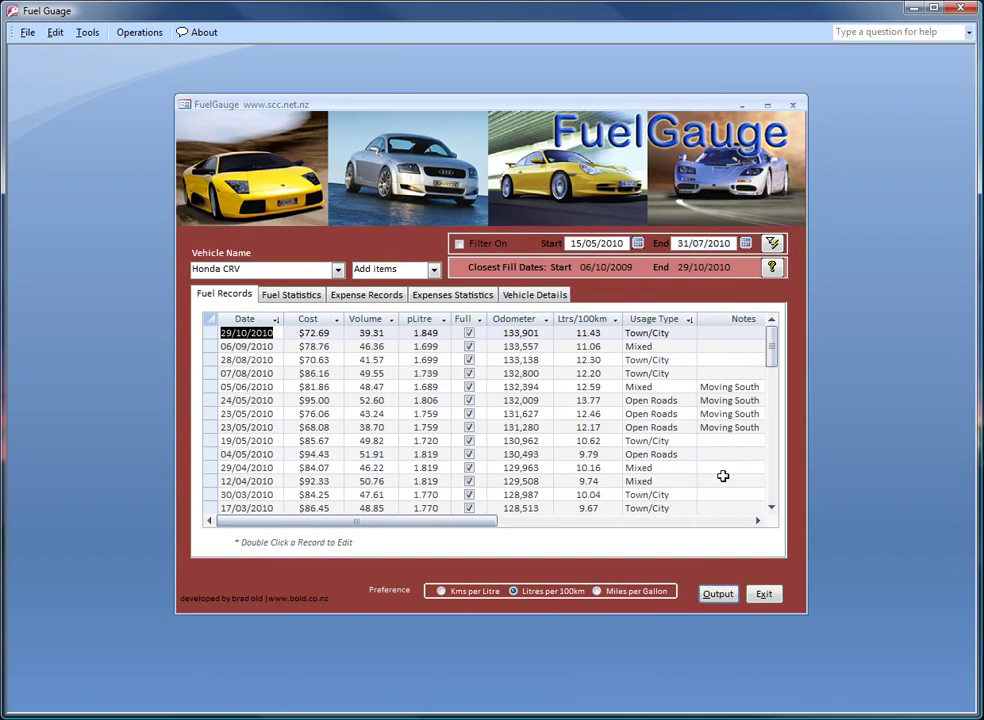
click(719, 595)
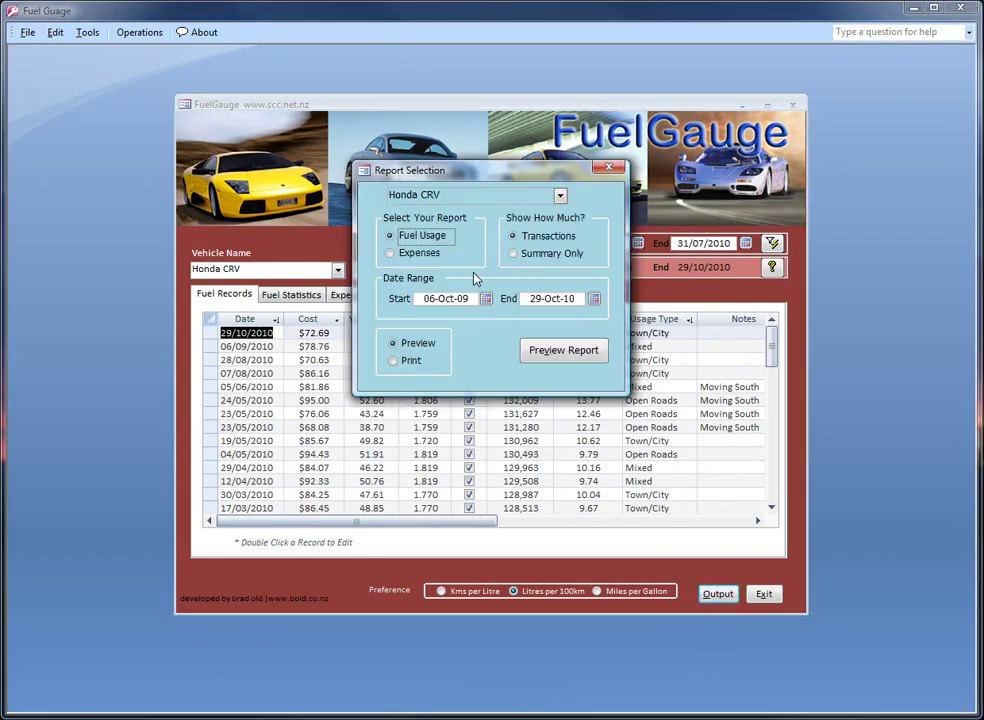
click(410, 252)
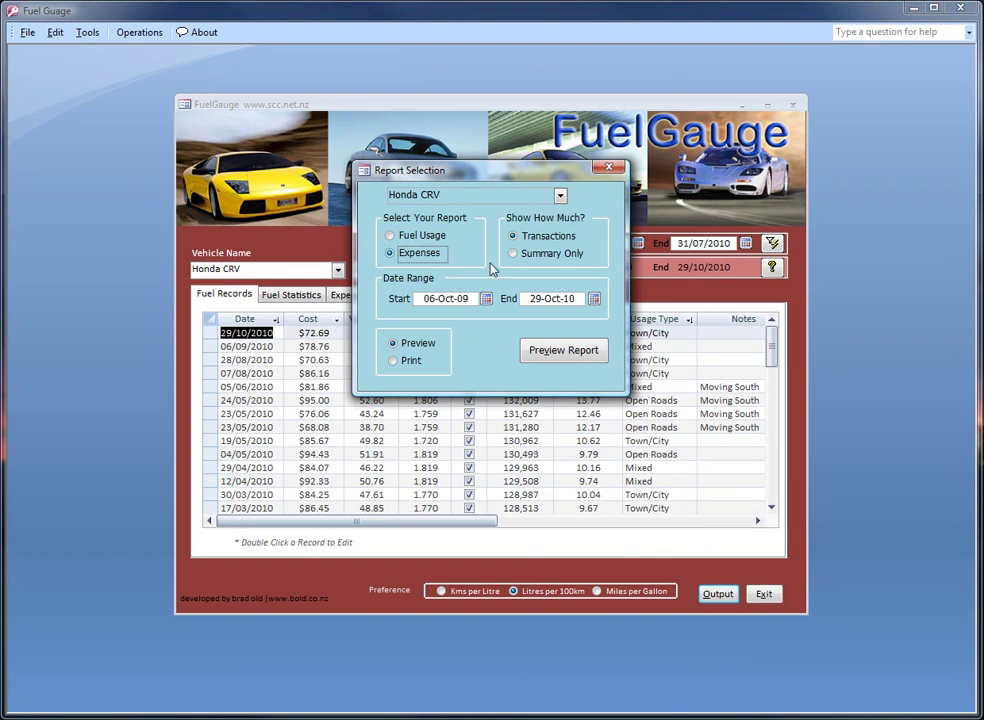
click(555, 350)
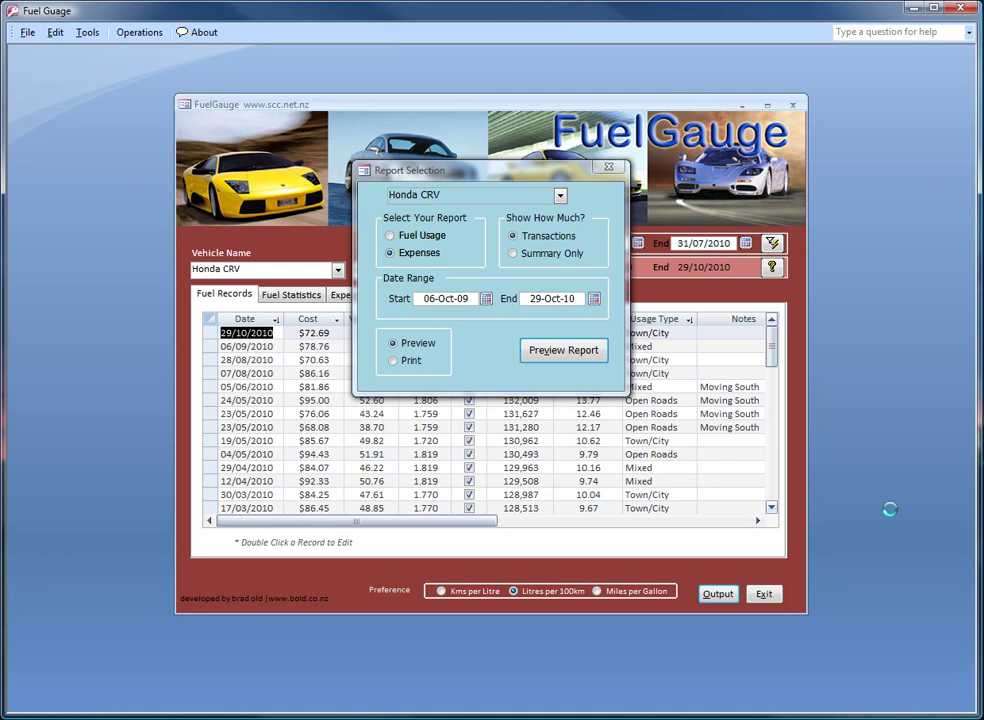
click(560, 368)
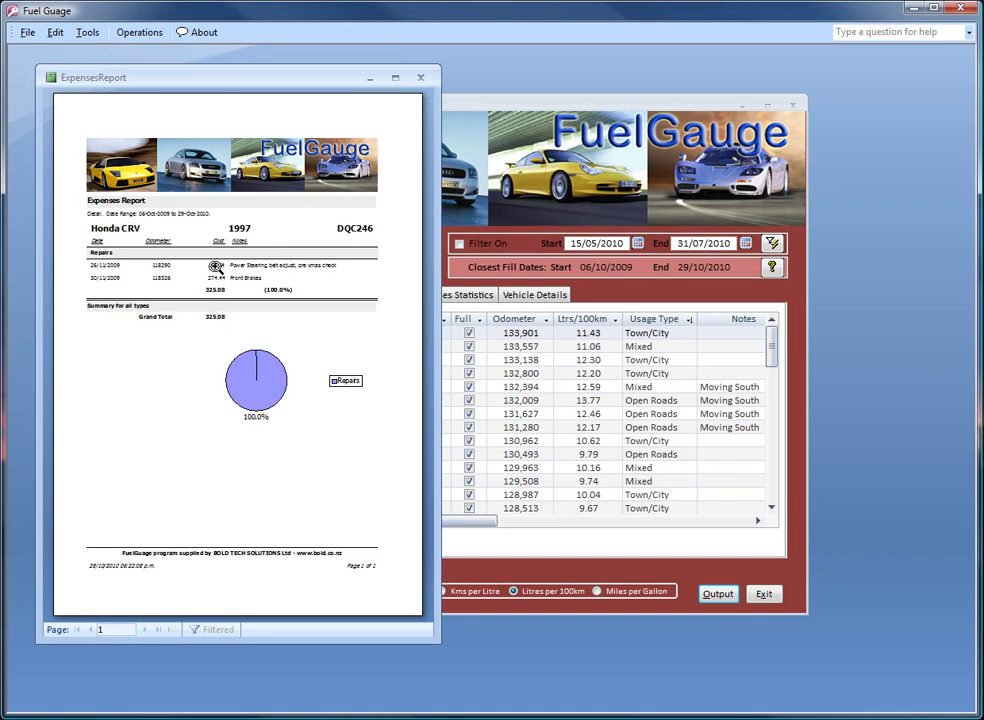
Step: Examine the expense totals and pie chart in the expenses report up close and close the report
click(268, 328)
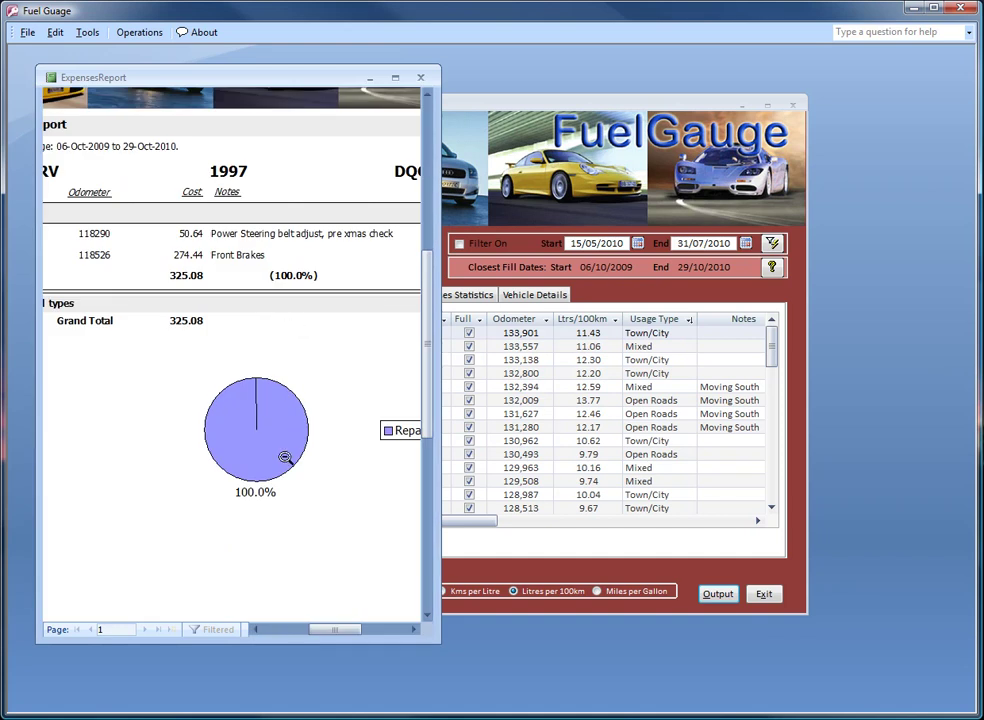
click(283, 380)
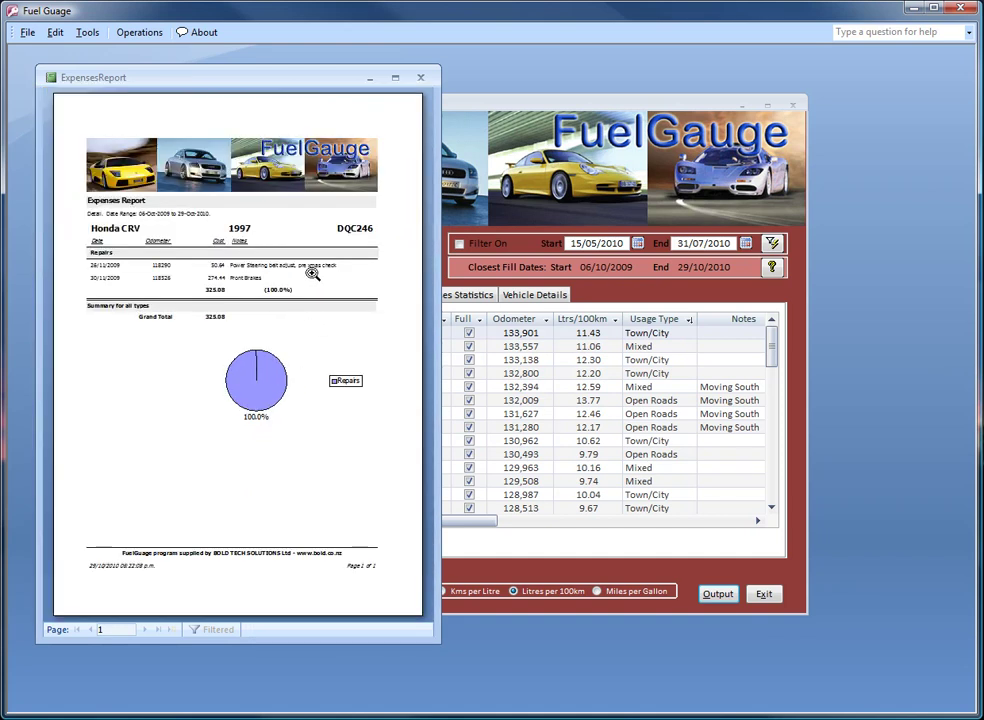
click(420, 78)
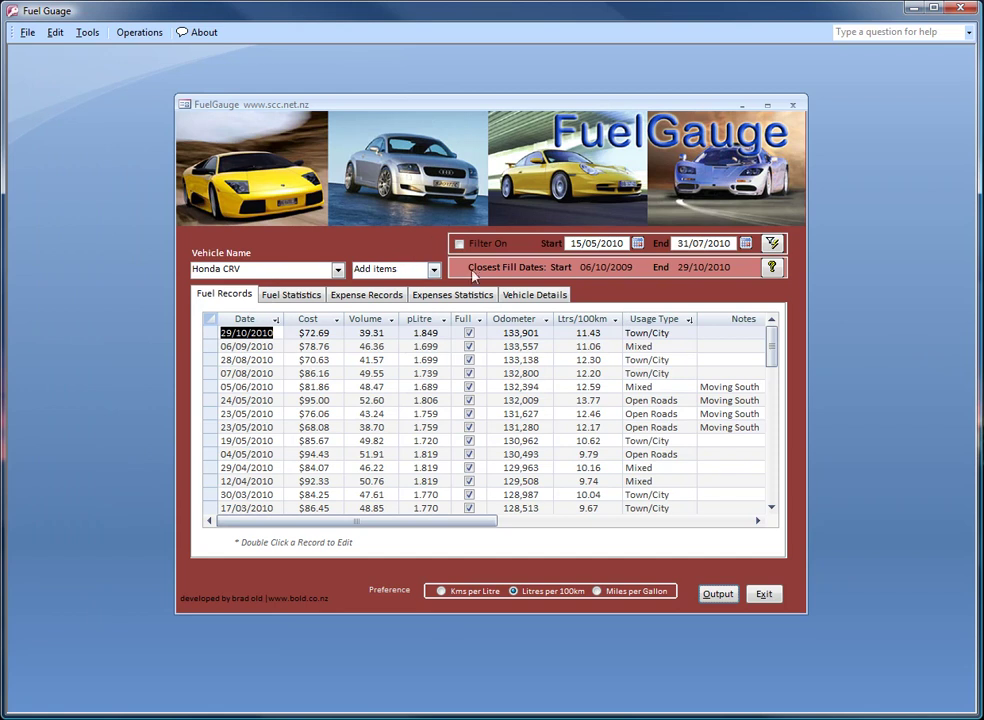
Step: Review the item types that can be added and the report selection options without choosing any
click(434, 269)
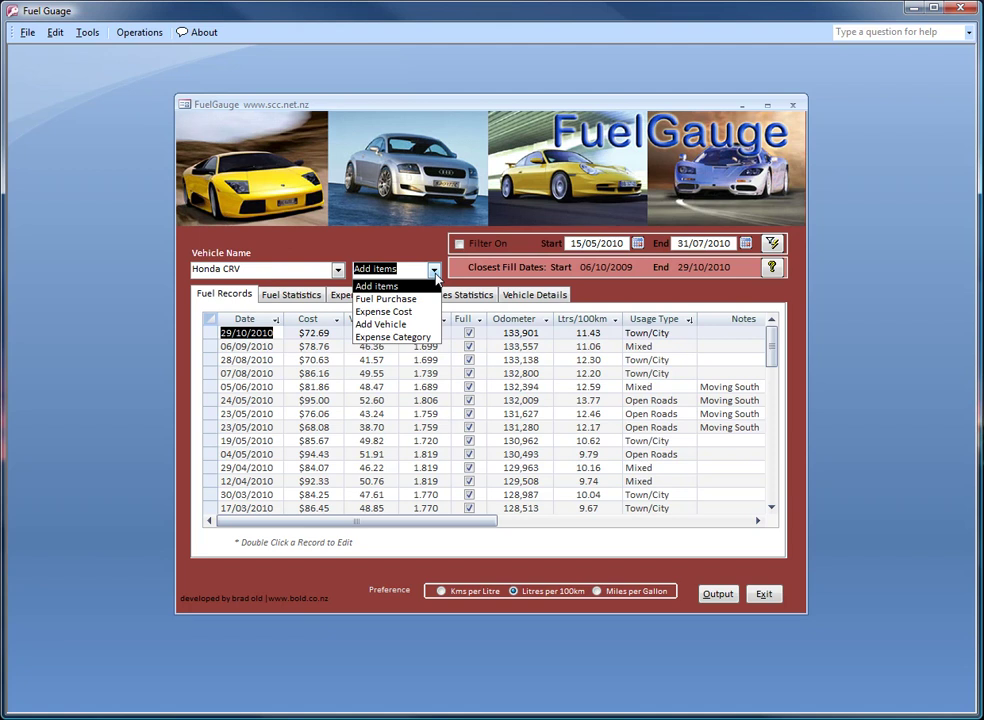
click(434, 270)
click(139, 32)
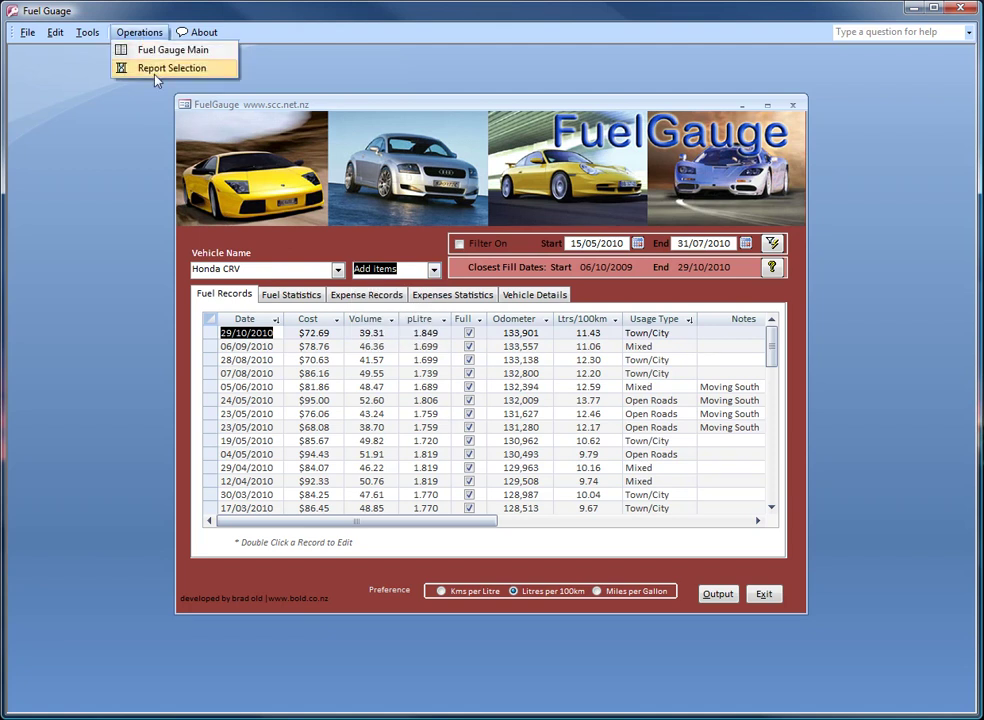
click(155, 70)
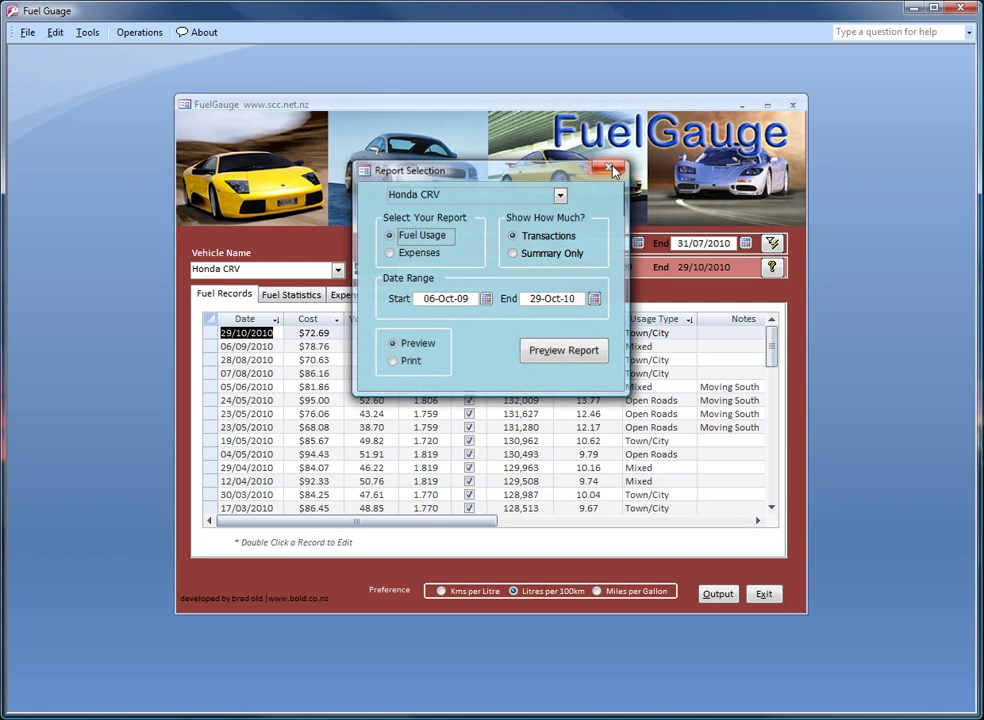
click(612, 169)
click(434, 270)
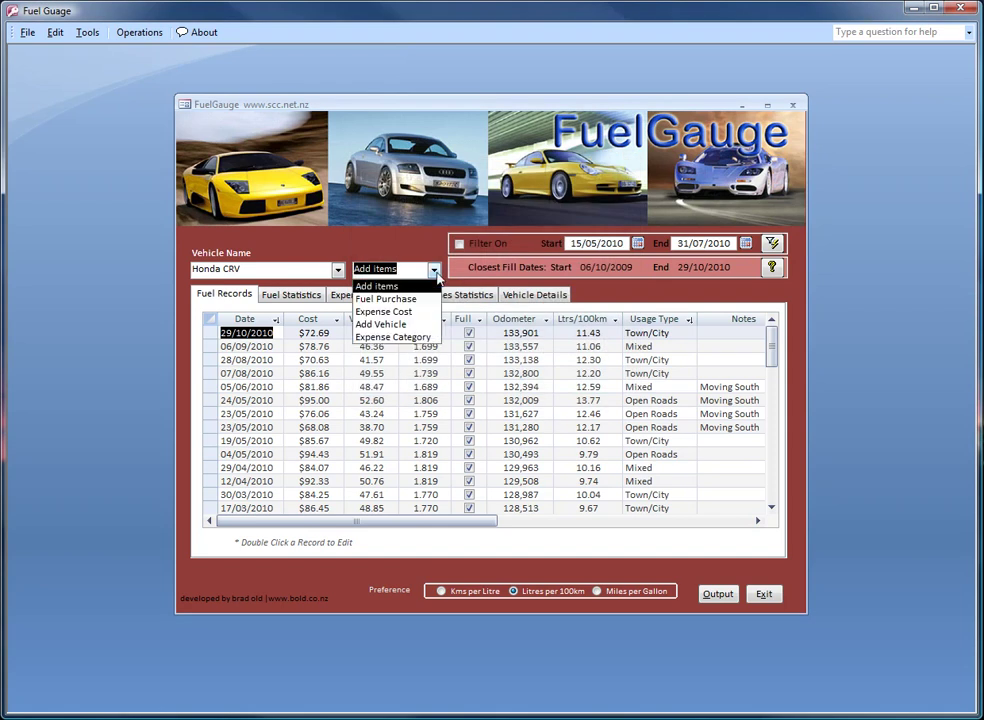
click(434, 271)
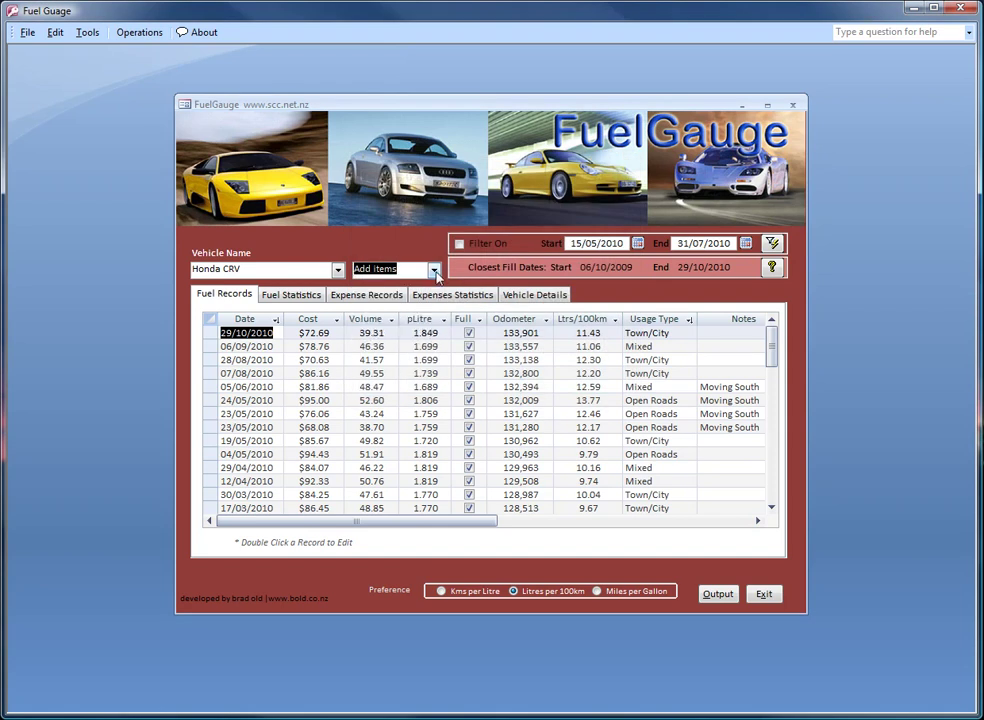
Step: Exit the main vehicle records form to reach the closing screen
click(765, 597)
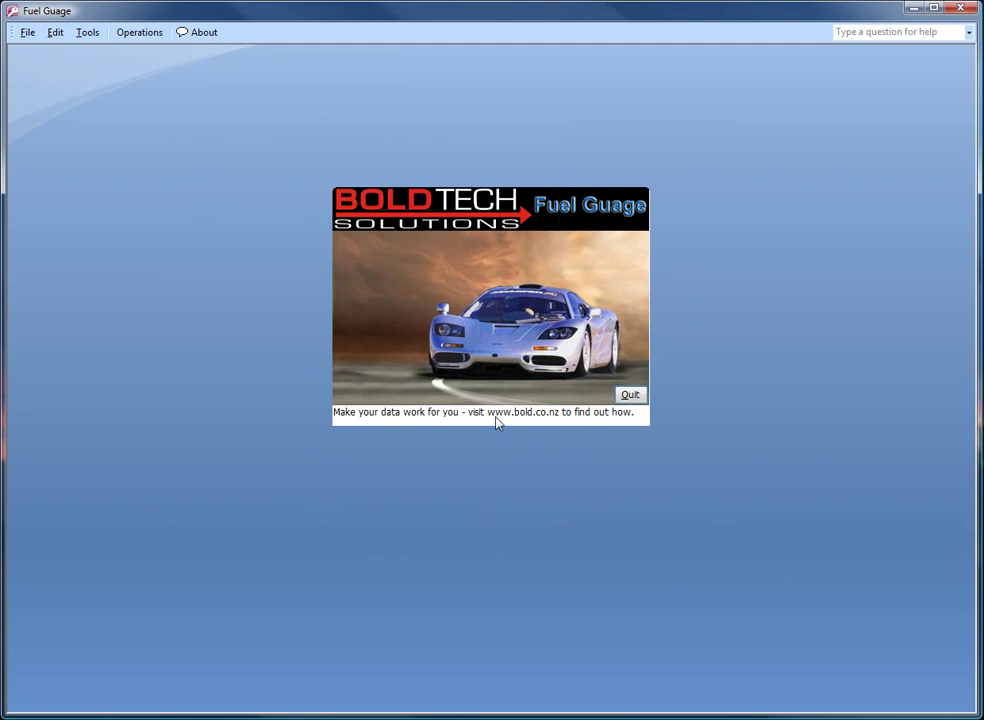